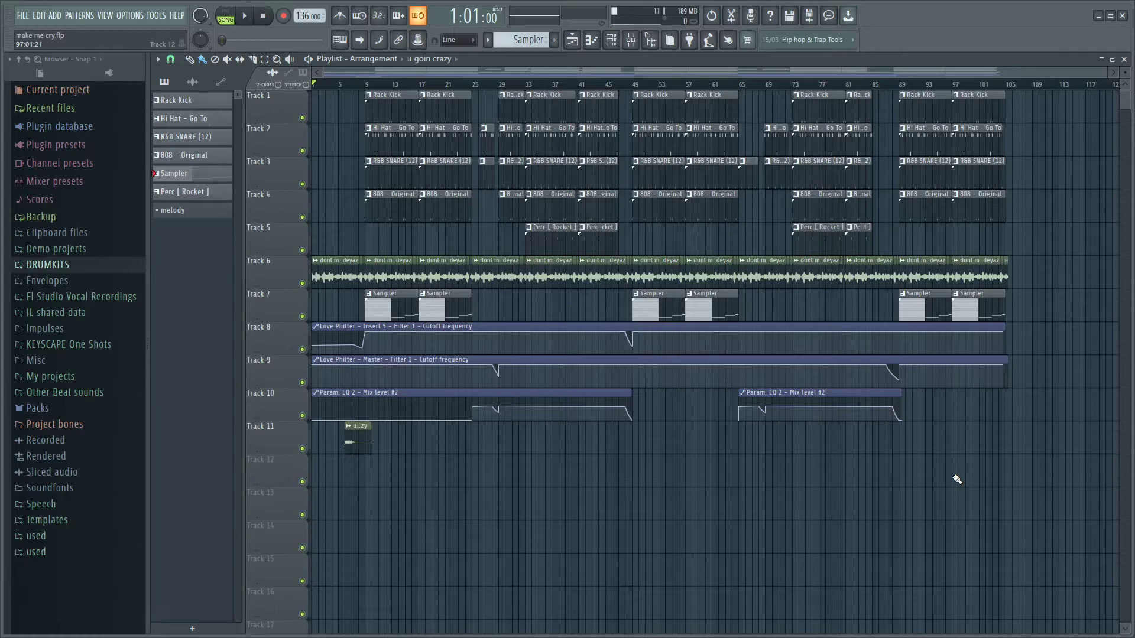
- Place the "dont make me sad deyaz" audio clip at bar 1 on Track 13 and solo that track
{"action": "scroll", "coordinate": [322, 408], "scroll_direction": "up", "scroll_amount": 3}
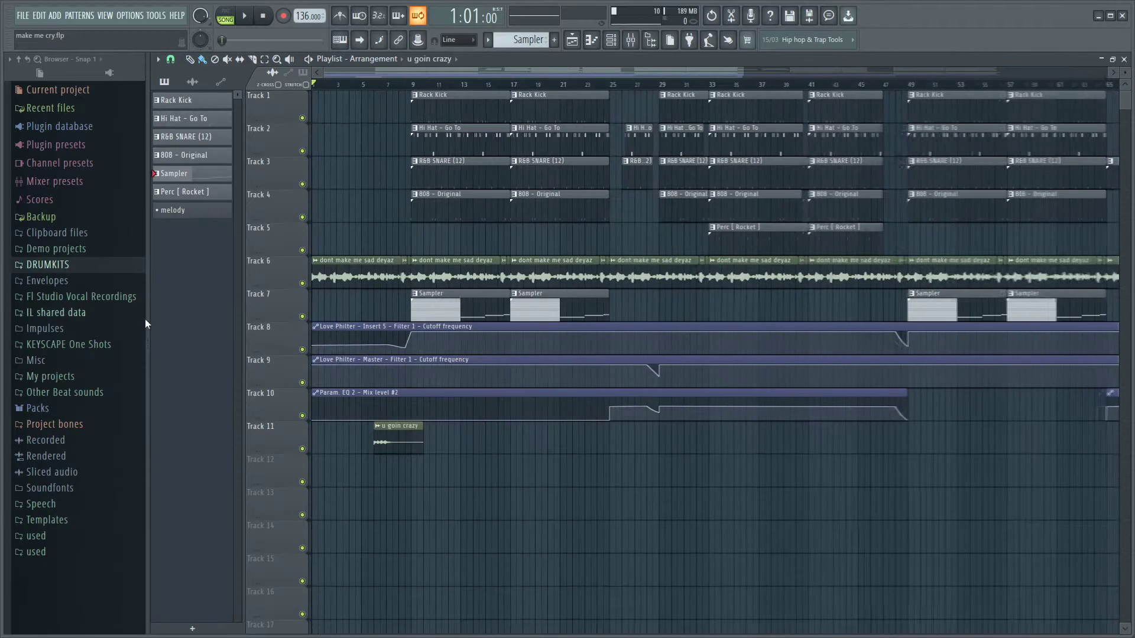
{"action": "left_click", "coordinate": [192, 81]}
{"action": "left_click_drag", "start_coordinate": [187, 101], "coordinate": [322, 504]}
{"action": "scroll", "coordinate": [322, 491], "scroll_direction": "down", "scroll_amount": 1}
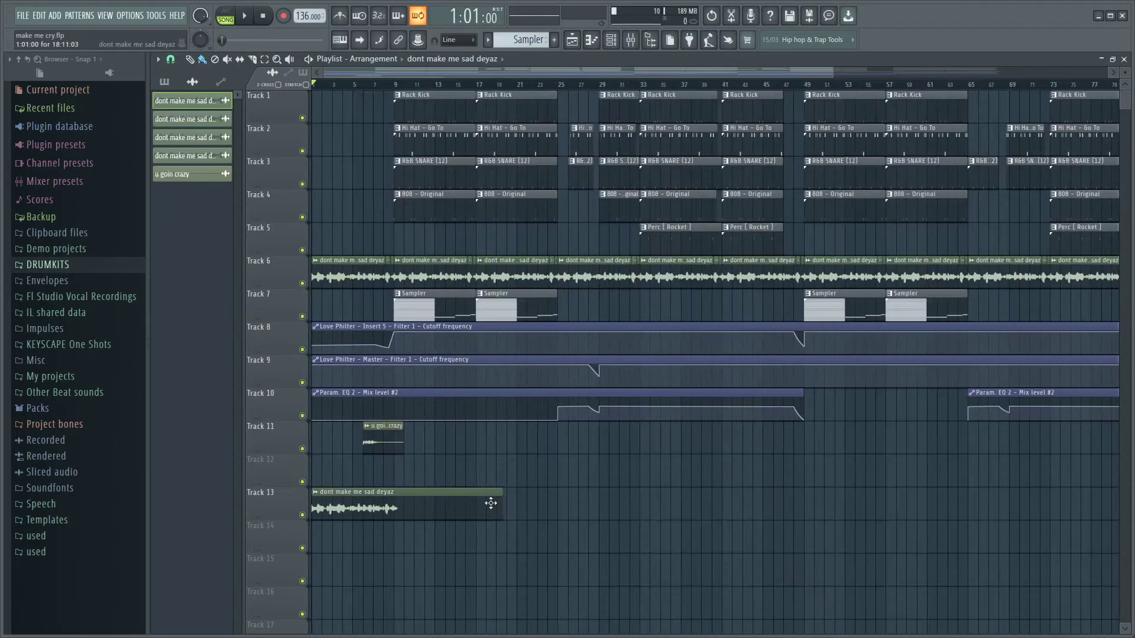
{"action": "left_click_drag", "start_coordinate": [501, 503], "coordinate": [394, 569]}
{"action": "right_click", "coordinate": [302, 515]}
{"action": "scroll", "coordinate": [322, 178], "scroll_direction": "up", "scroll_amount": 5}
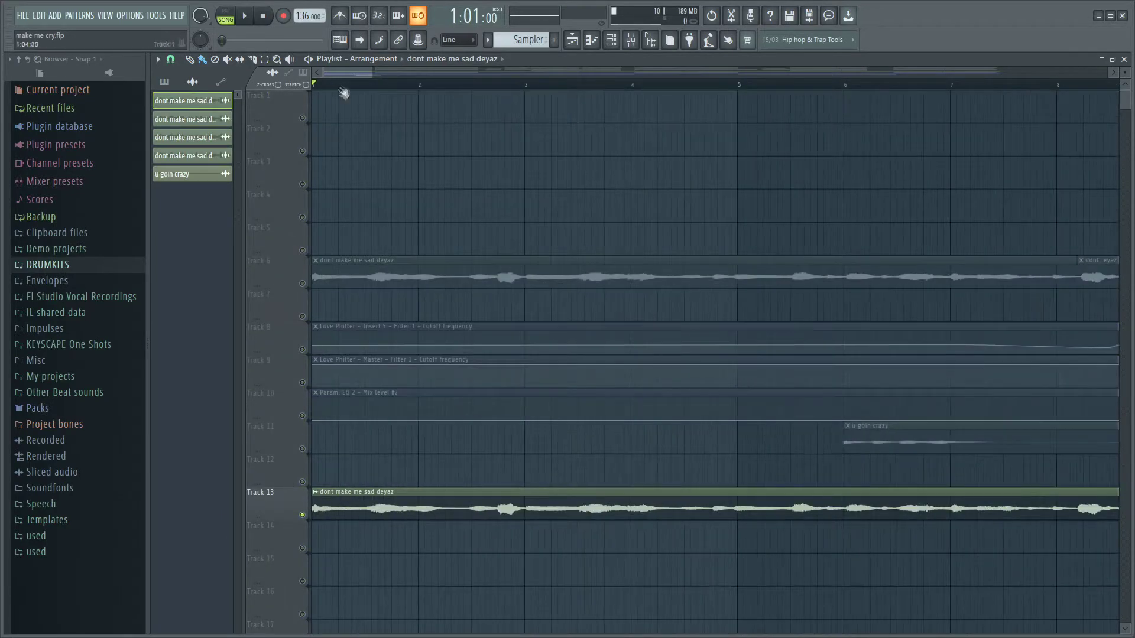
- Play the unprocessed "dont make me sad deyaz #5" clip on Track 13 from the start of the arrangement
{"action": "scroll", "coordinate": [381, 525], "scroll_direction": "down", "scroll_amount": 3}
{"action": "scroll", "coordinate": [332, 540], "scroll_direction": "up", "scroll_amount": 3}
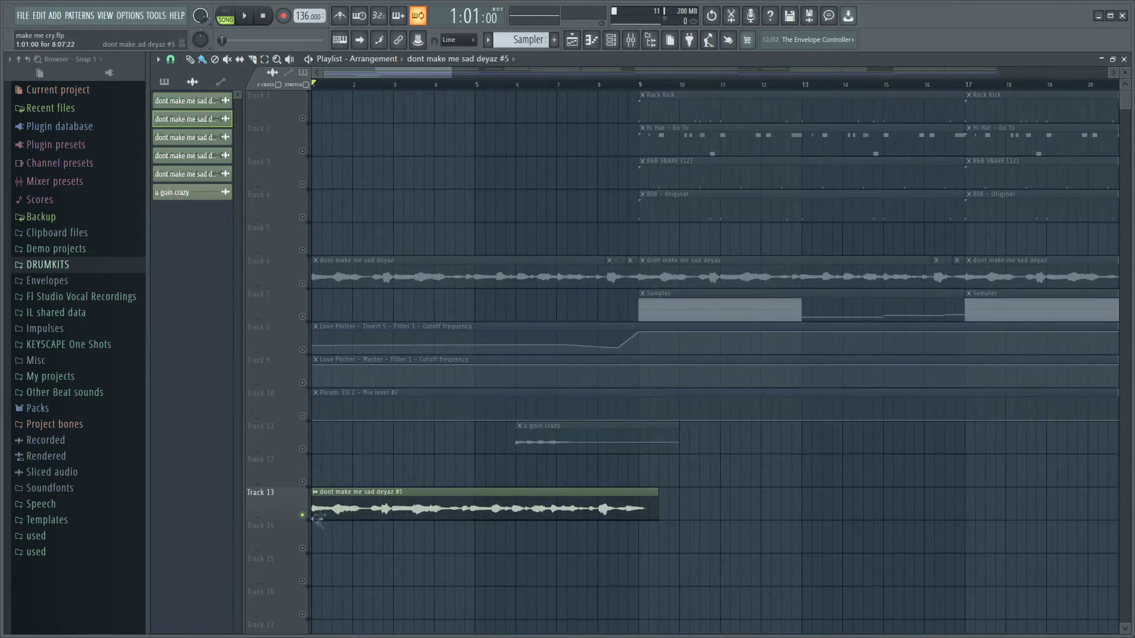
{"action": "scroll", "coordinate": [284, 516], "scroll_direction": "up", "scroll_amount": 2}
{"action": "key", "text": "space"}
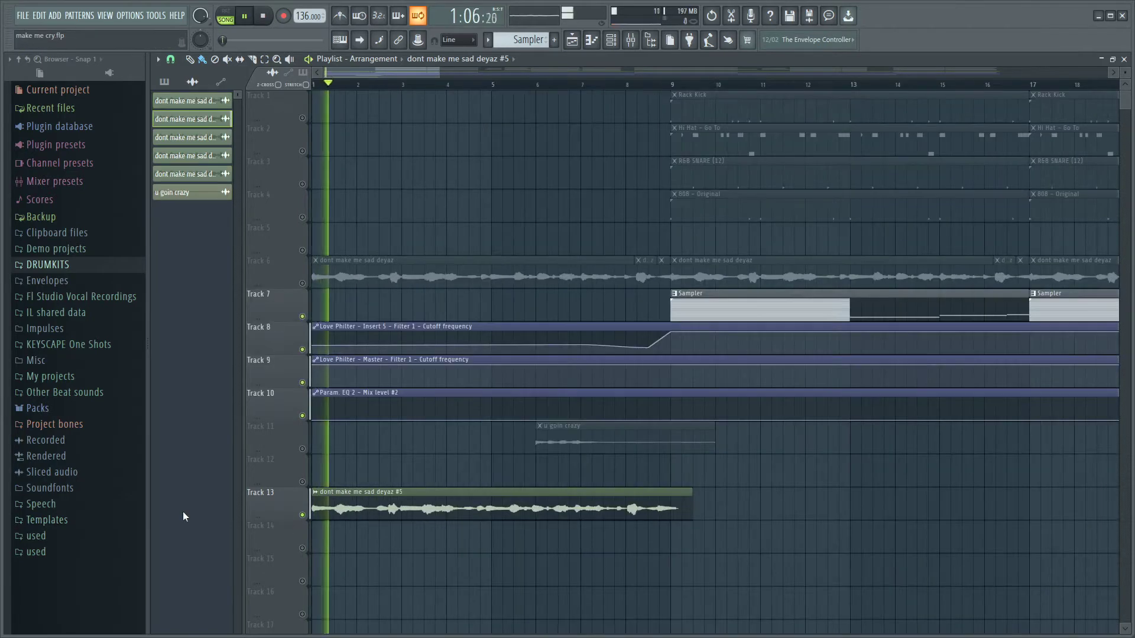
{"action": "scroll", "coordinate": [184, 516], "scroll_direction": "up", "scroll_amount": 3}
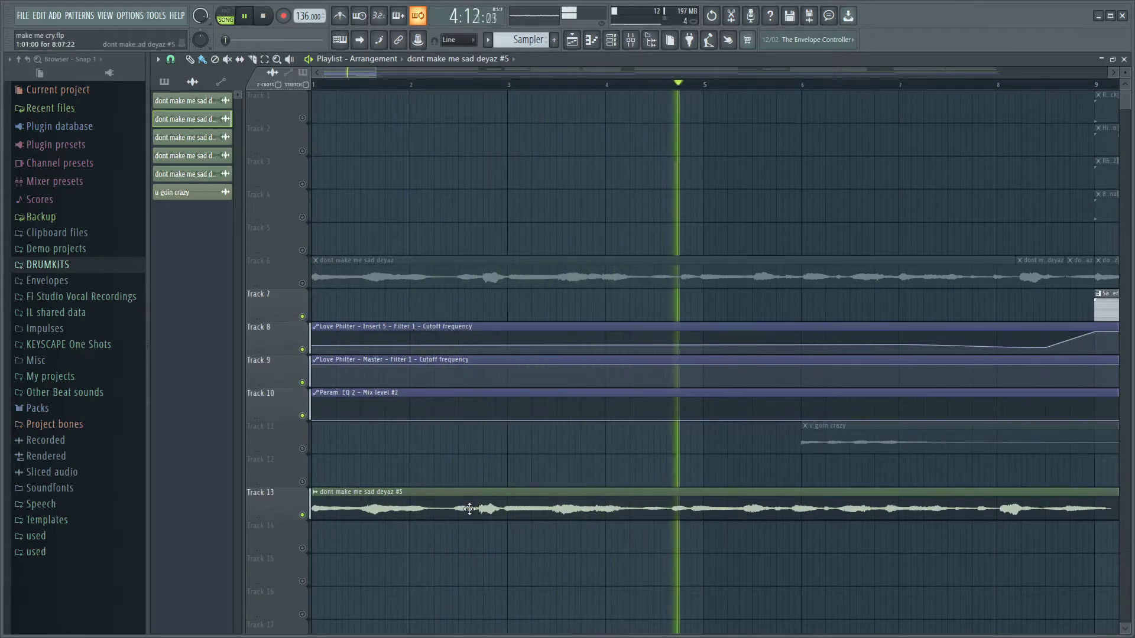
{"action": "scroll", "coordinate": [492, 542], "scroll_direction": "down", "scroll_amount": 3}
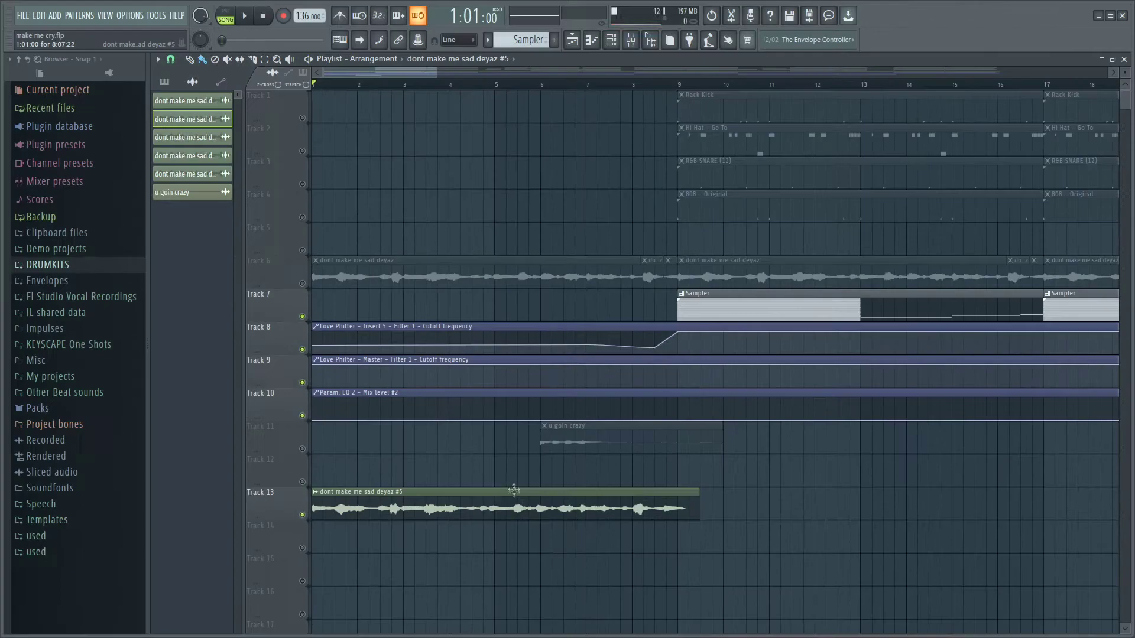
{"action": "scroll", "coordinate": [358, 525], "scroll_direction": "up", "scroll_amount": 3}
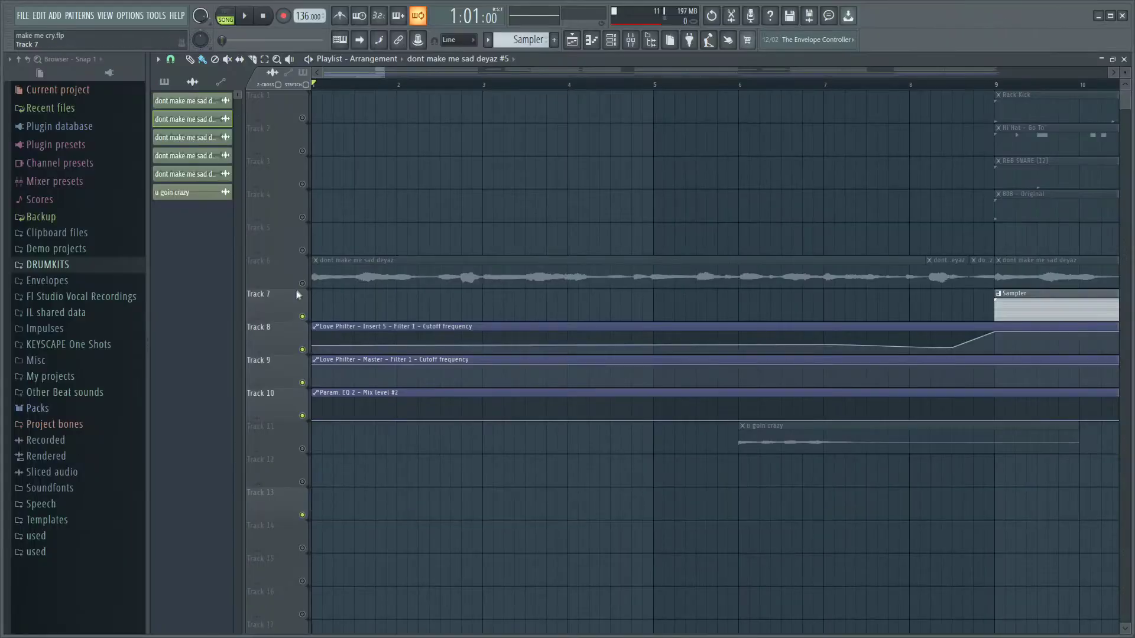
- Solo Track 6 and copy the short sample chop just before bar 9 onto Track 13
{"action": "right_click", "coordinate": [302, 283]}
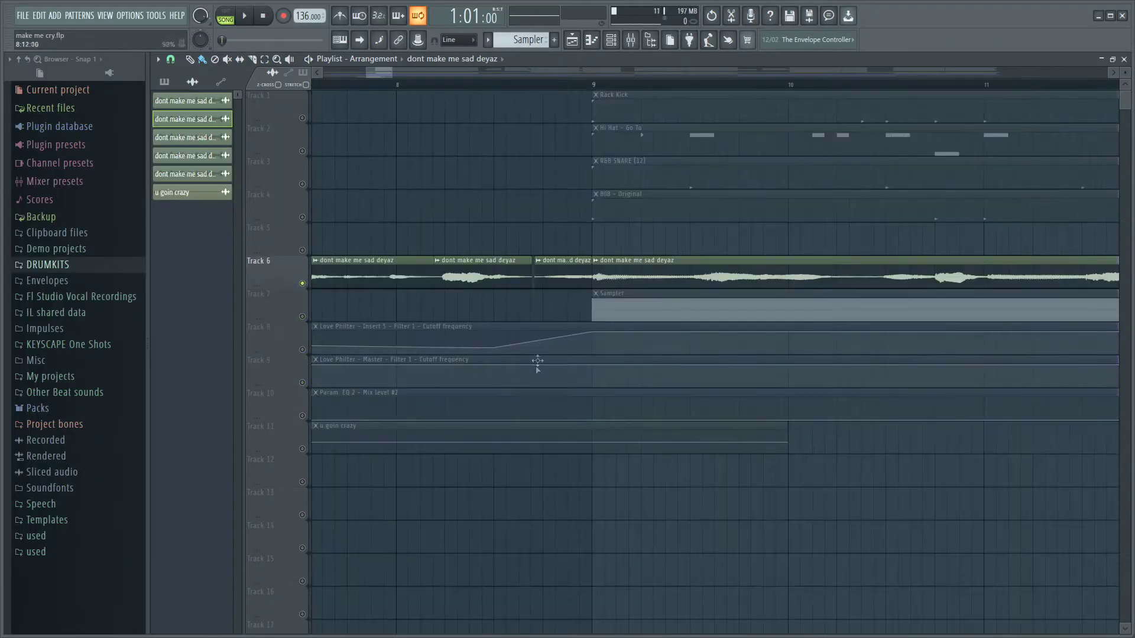
{"action": "scroll", "coordinate": [536, 361], "scroll_direction": "up", "scroll_amount": 3}
{"action": "left_click_drag", "start_coordinate": [609, 286], "coordinate": [600, 288]}
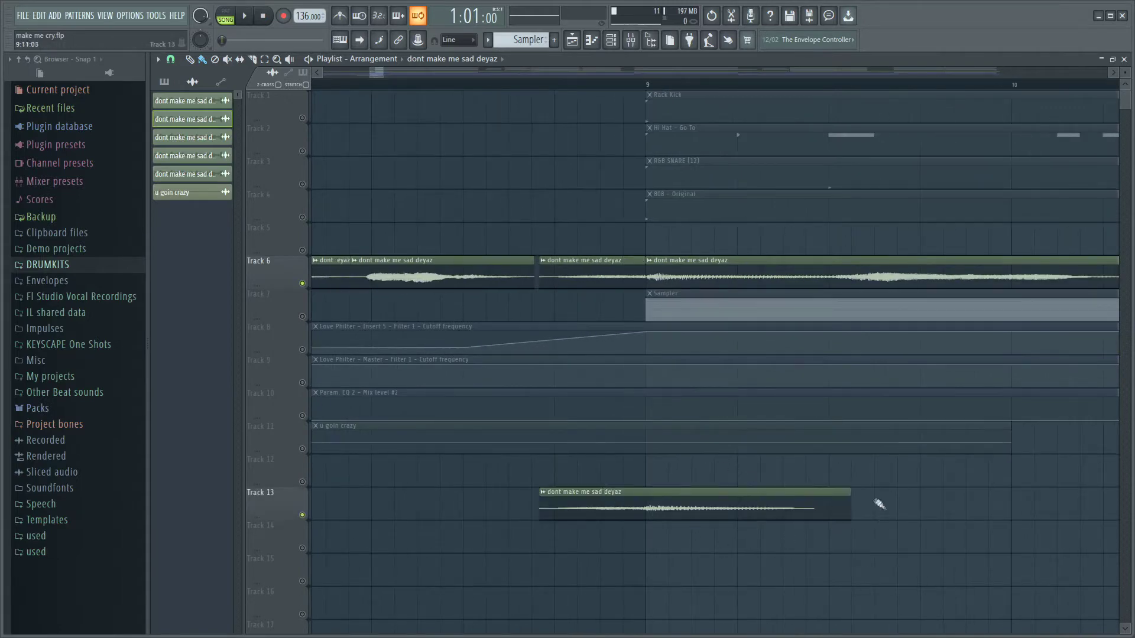
{"action": "left_click_drag", "start_coordinate": [849, 499], "coordinate": [639, 569]}
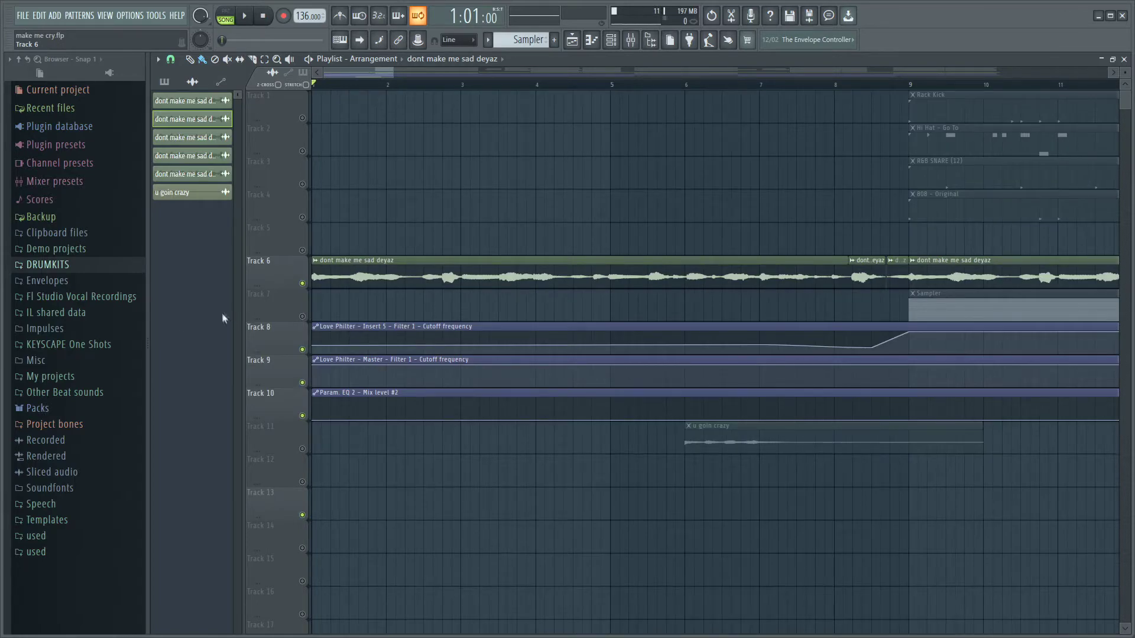
- Open the first Fruity parametric EQ 2 on mixer Insert 5 and enable that effect
{"action": "left_click", "coordinate": [631, 39]}
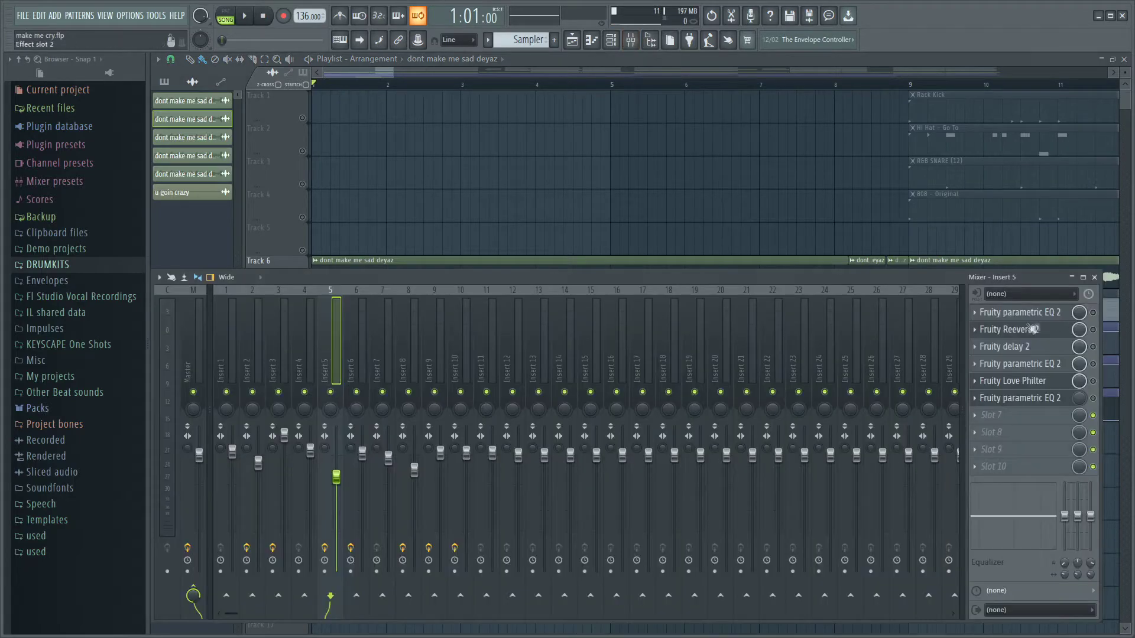
{"action": "left_click", "coordinate": [1047, 312]}
{"action": "left_click_drag", "start_coordinate": [892, 113], "coordinate": [805, 82]}
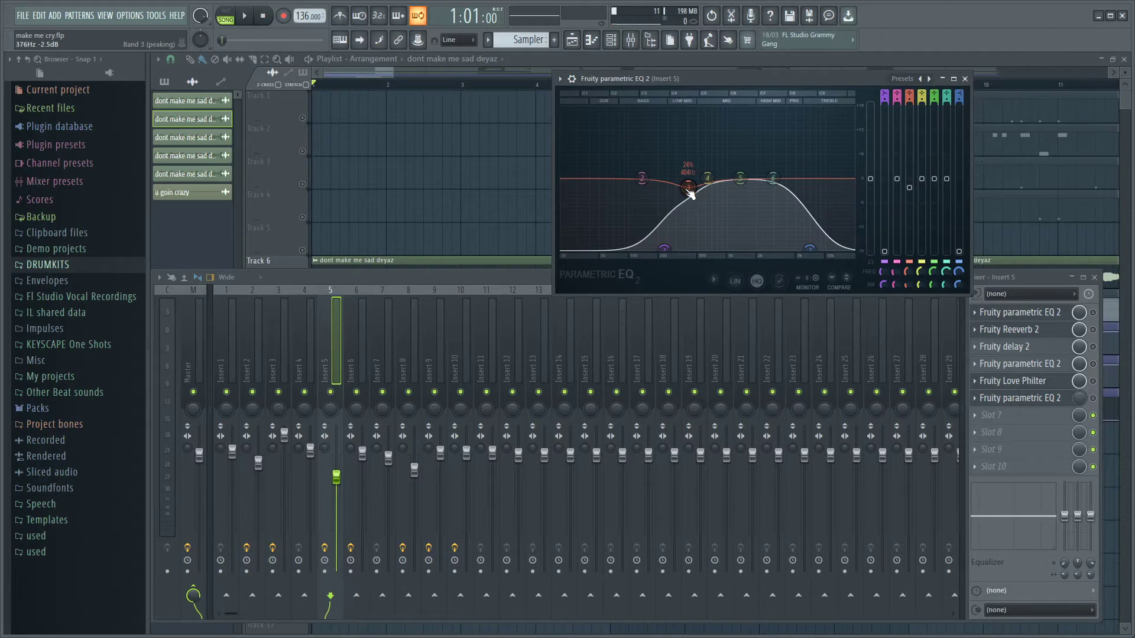
{"action": "left_click_drag", "start_coordinate": [626, 79], "coordinate": [336, 90]}
- Enable Fruity Reeverb 2 and Fruity delay 2 on Insert 5 and open both plugin windows
{"action": "left_click", "coordinate": [1097, 330]}
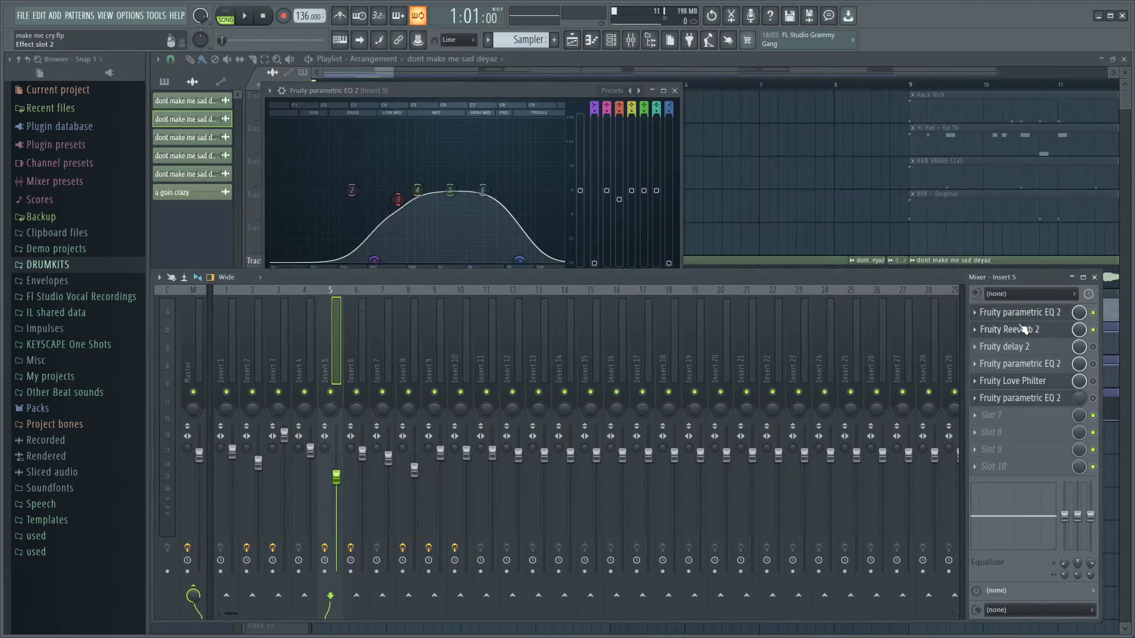
{"action": "left_click", "coordinate": [1042, 331]}
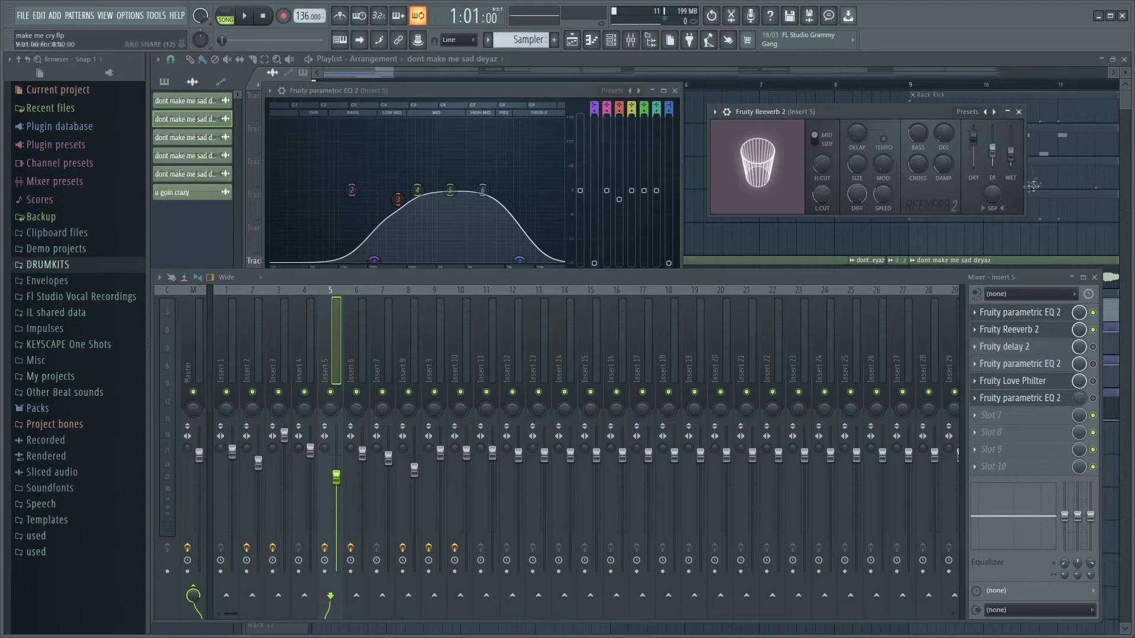
{"action": "left_click", "coordinate": [1093, 347]}
{"action": "left_click", "coordinate": [1043, 347]}
{"action": "left_click_drag", "start_coordinate": [396, 208], "coordinate": [804, 238]}
- Enable and open the second Fruity parametric EQ 2, Fruity Love Philter and the last Fruity parametric EQ 2 on Insert 5
{"action": "left_click", "coordinate": [1056, 365]}
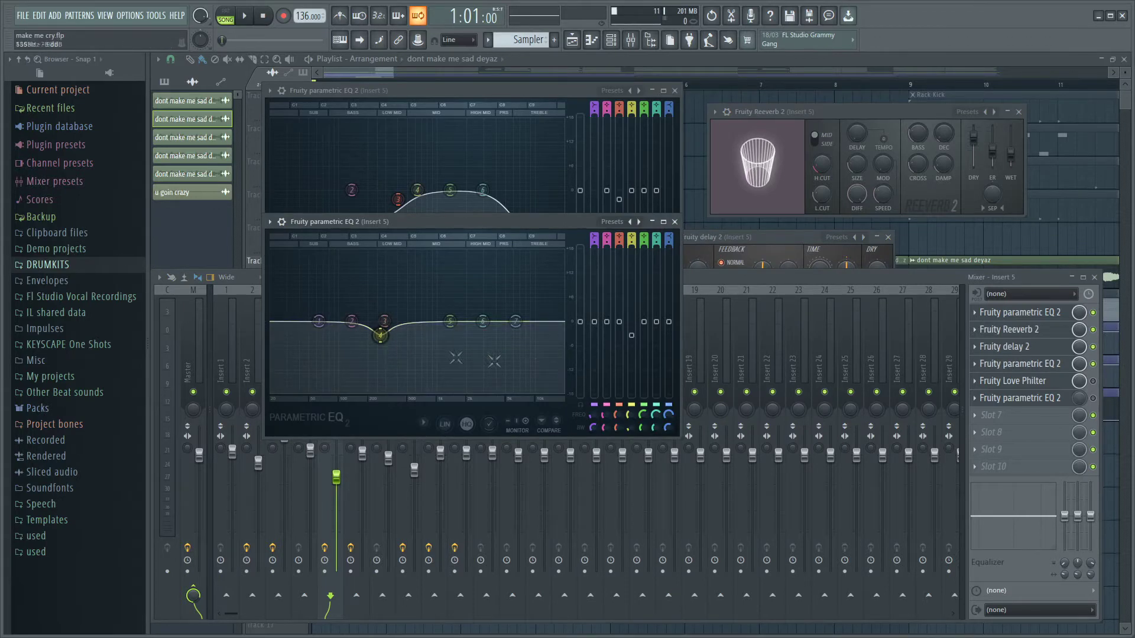
{"action": "left_click", "coordinate": [1093, 381]}
{"action": "left_click", "coordinate": [1031, 381]}
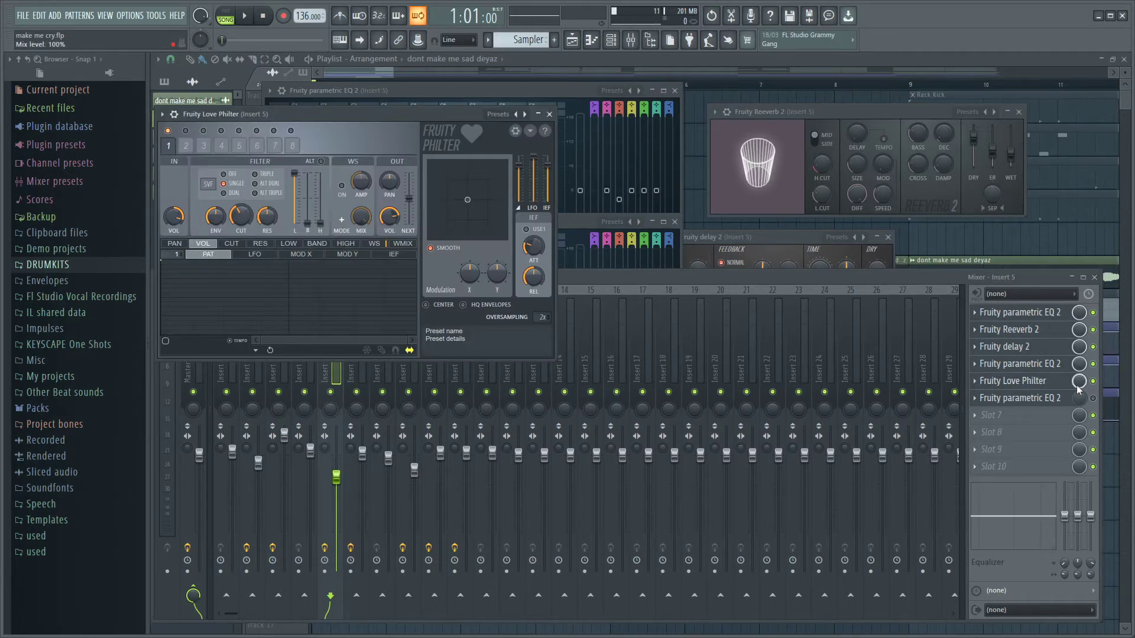
{"action": "left_click", "coordinate": [1055, 399]}
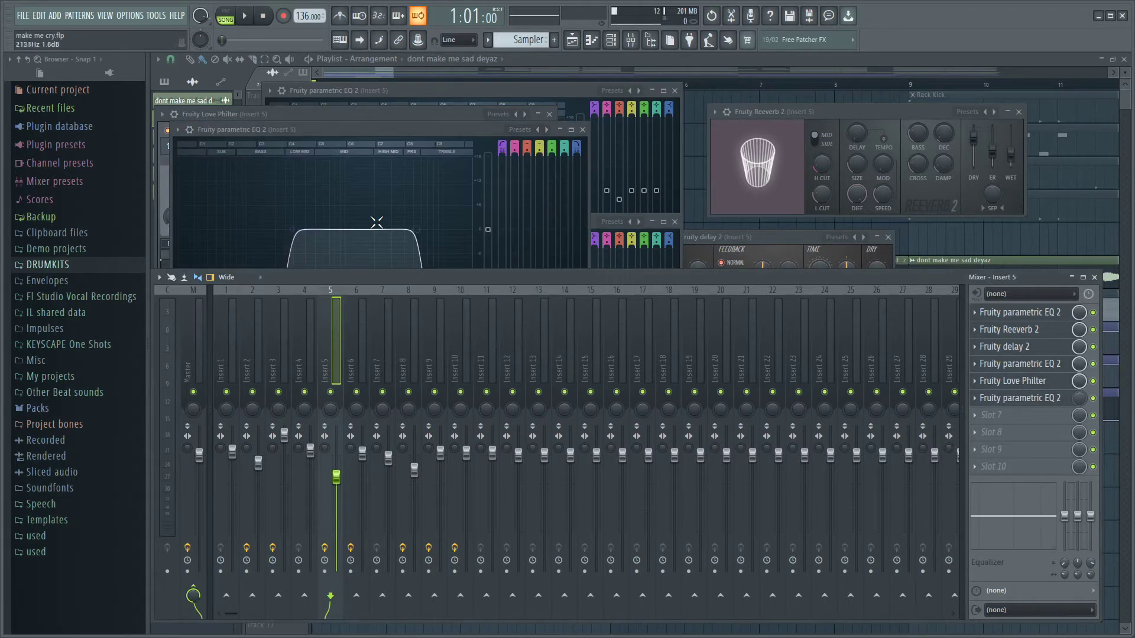
- Examine the Love Philter cutoff and Param. EQ 2 mix level automation clips on Tracks 8 to 10 of the playlist
{"action": "left_click", "coordinate": [719, 72]}
{"action": "scroll", "coordinate": [375, 439], "scroll_direction": "down", "scroll_amount": 5}
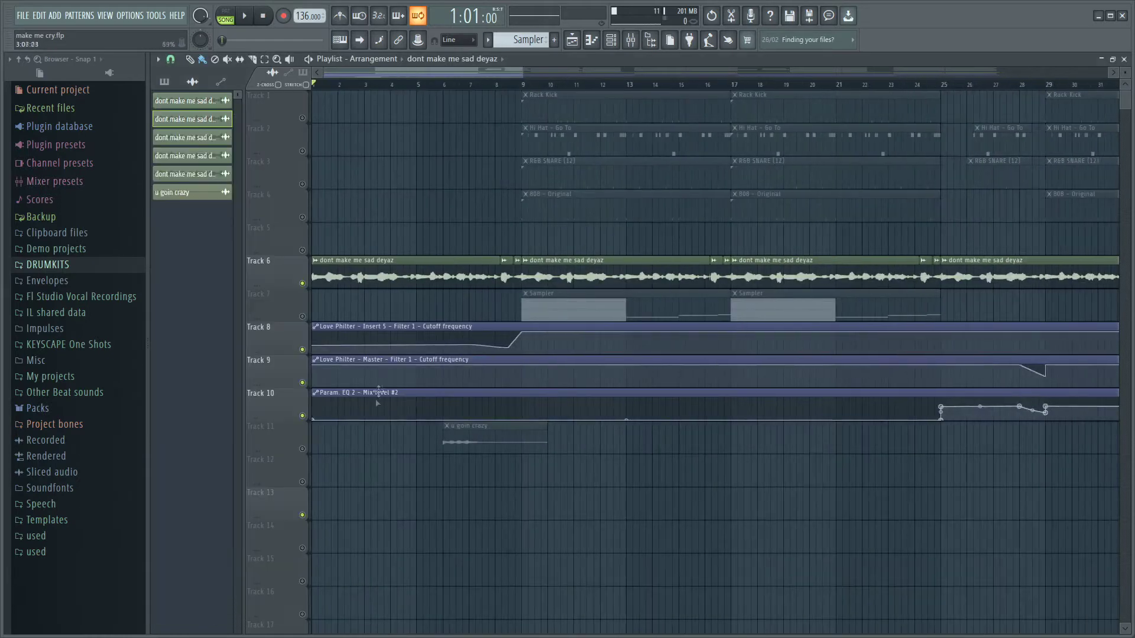
{"action": "scroll", "coordinate": [376, 370], "scroll_direction": "down", "scroll_amount": 4}
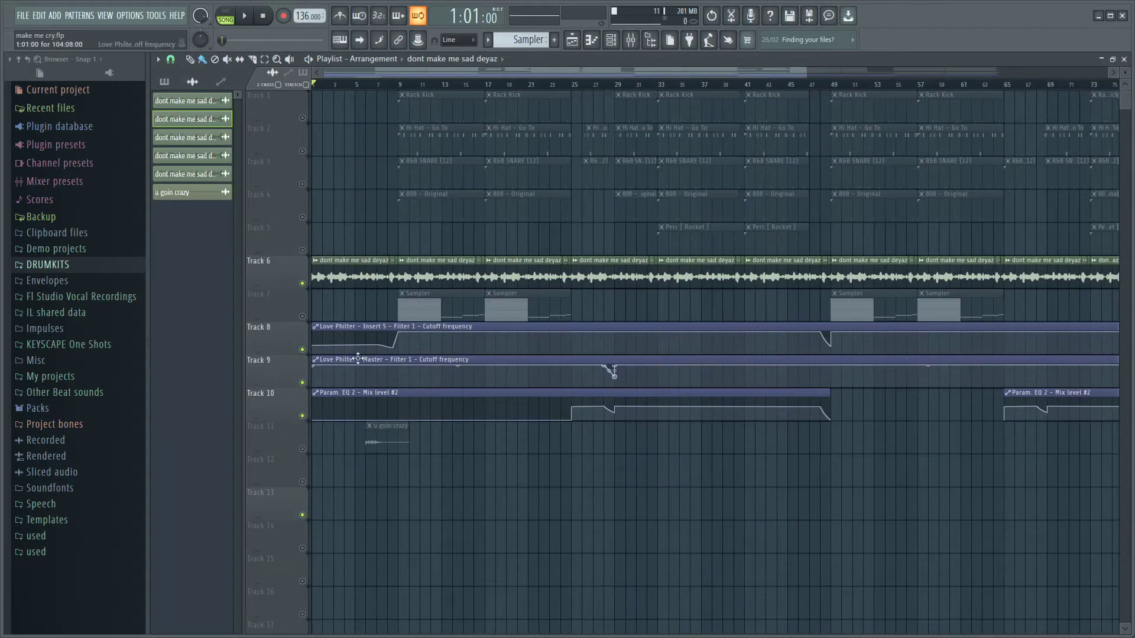
{"action": "left_click", "coordinate": [385, 361]}
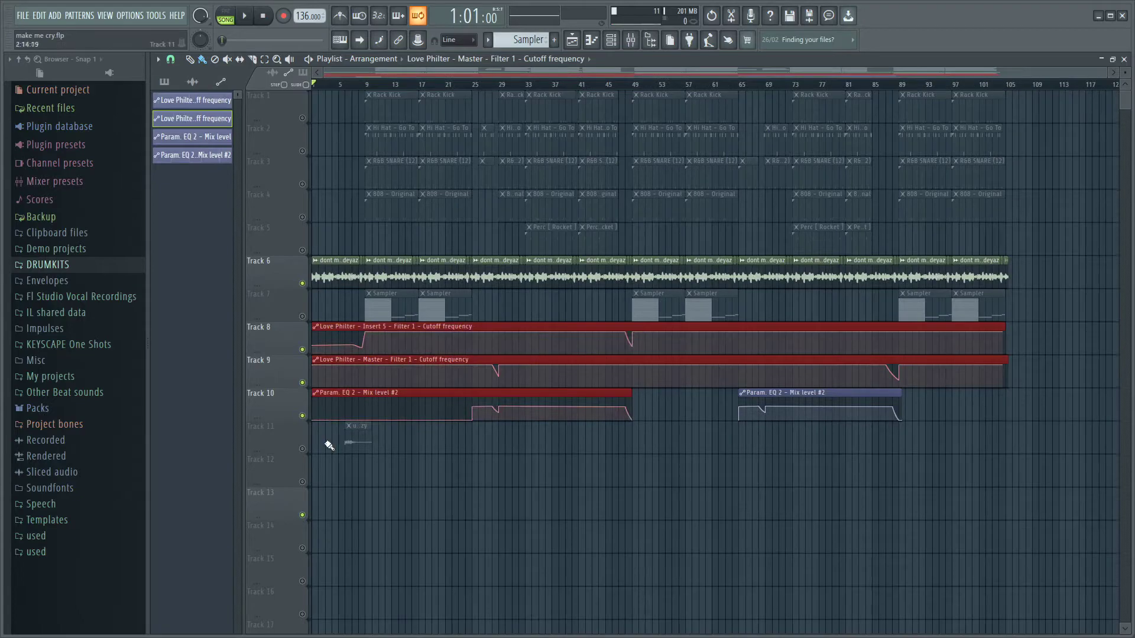
{"action": "scroll", "coordinate": [261, 463], "scroll_direction": "up", "scroll_amount": 5}
{"action": "left_click_drag", "start_coordinate": [363, 467], "coordinate": [373, 331]}
{"action": "scroll", "coordinate": [332, 429], "scroll_direction": "down", "scroll_amount": 5}
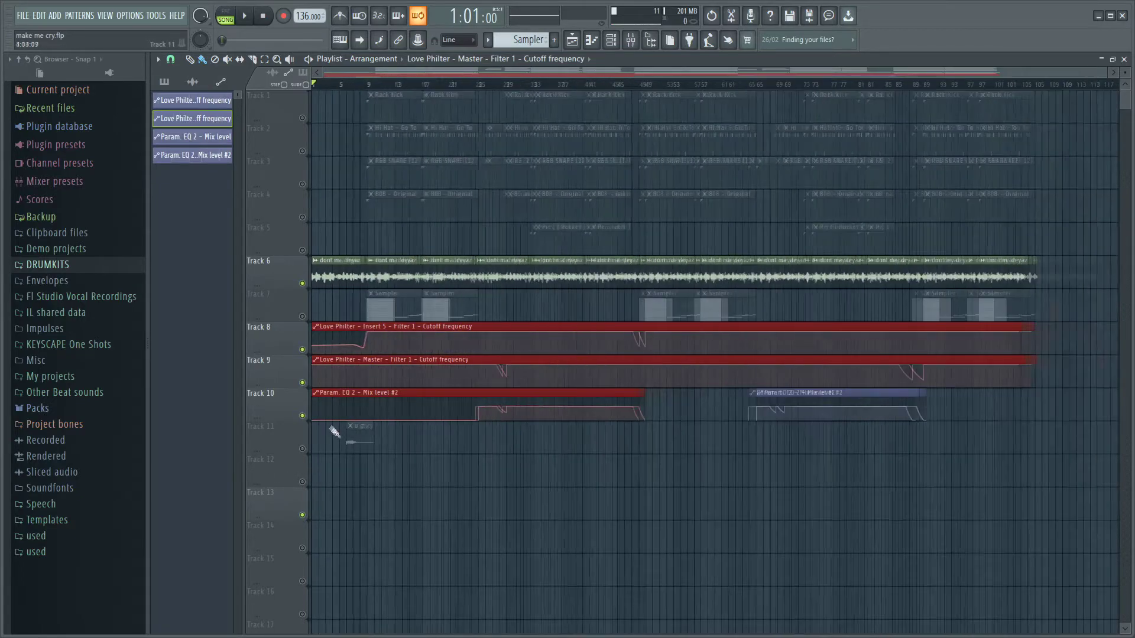
{"action": "left_click", "coordinate": [668, 469]}
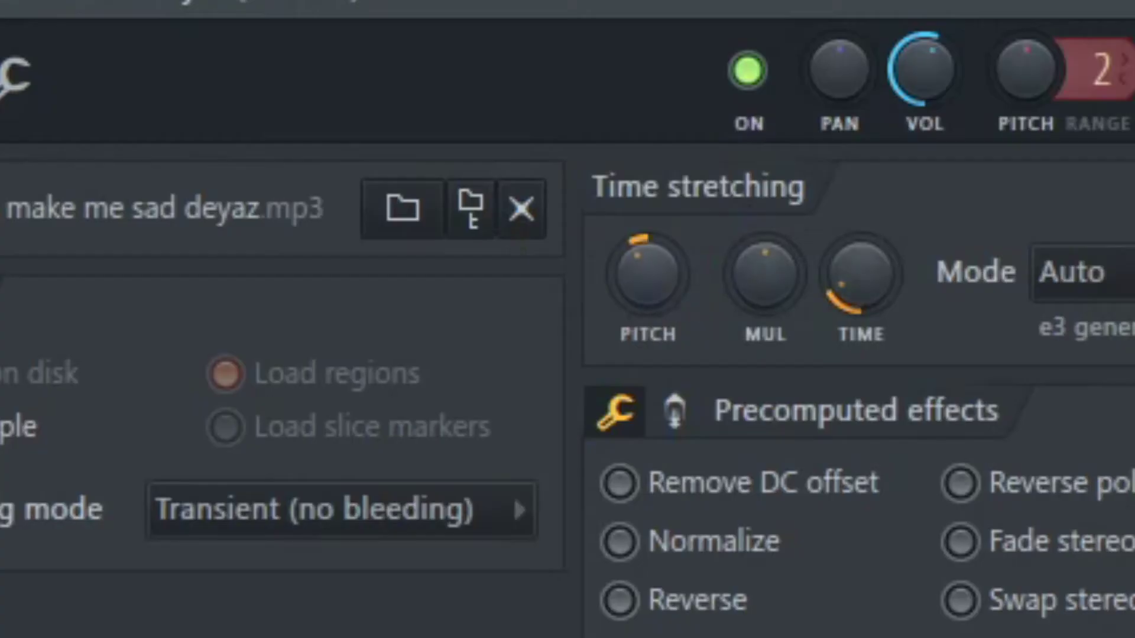
- Play the processed melody on Track 6 from bar 1 to bar 9 and clear the time selection
{"action": "left_click", "coordinate": [575, 206]}
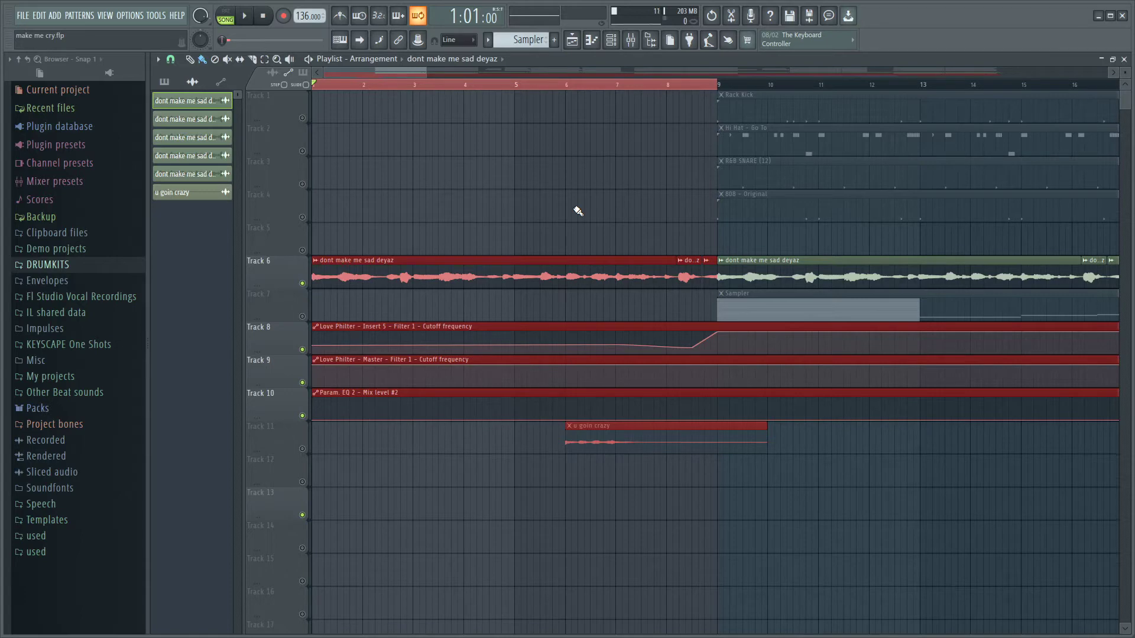
{"action": "key", "text": "space"}
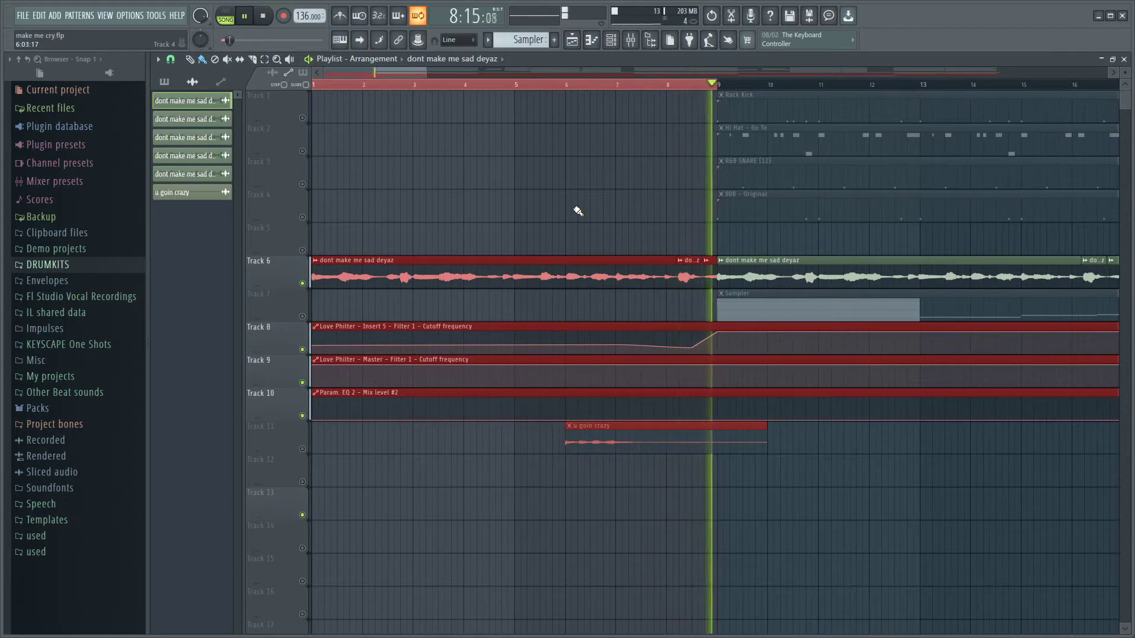
{"action": "key", "text": "space"}
{"action": "scroll", "coordinate": [575, 207], "scroll_direction": "down", "scroll_amount": 3}
{"action": "left_click", "coordinate": [462, 86], "text": "ctrl"}
- Move the playhead to bar 9 and select all the melody clips on Track 6
{"action": "scroll", "coordinate": [293, 226], "scroll_direction": "up", "scroll_amount": 3}
{"action": "scroll", "coordinate": [284, 226], "scroll_direction": "down", "scroll_amount": 4}
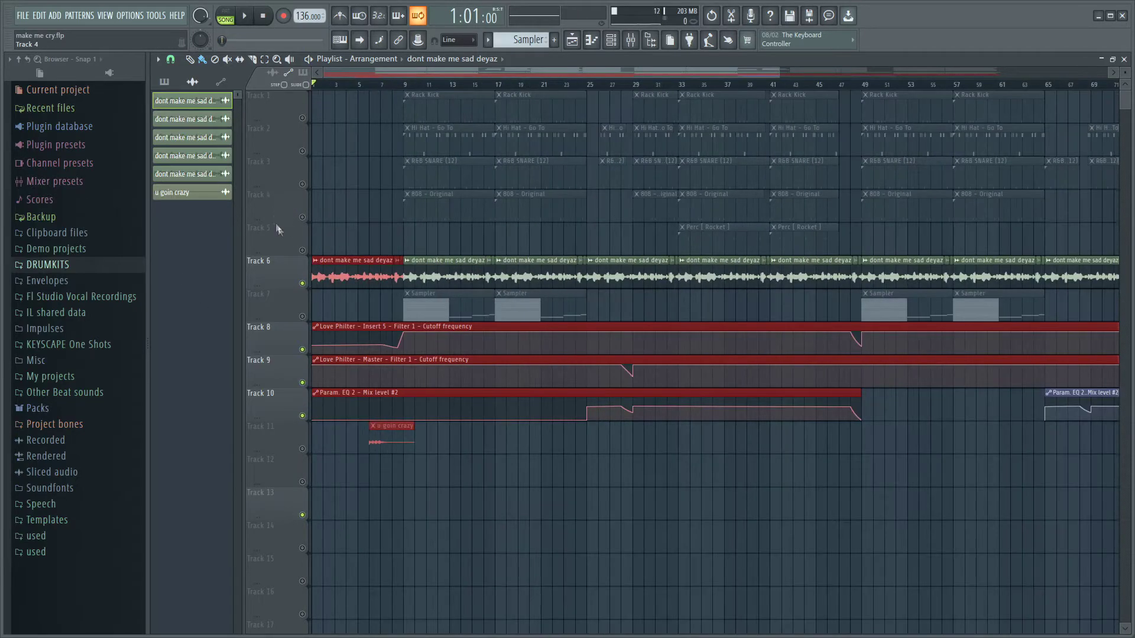
{"action": "scroll", "coordinate": [289, 316], "scroll_direction": "down", "scroll_amount": 4}
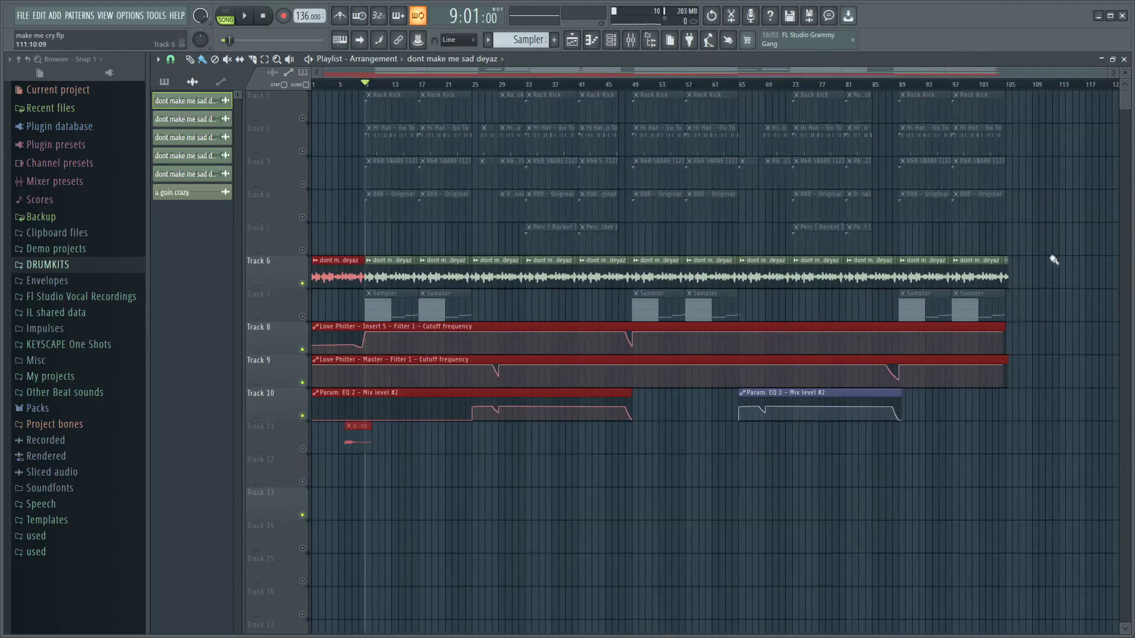
{"action": "key", "text": "shift+c"}
{"action": "left_click_drag", "start_coordinate": [1053, 280], "coordinate": [149, 265]}
{"action": "scroll", "coordinate": [217, 445], "scroll_direction": "up", "scroll_amount": 3}
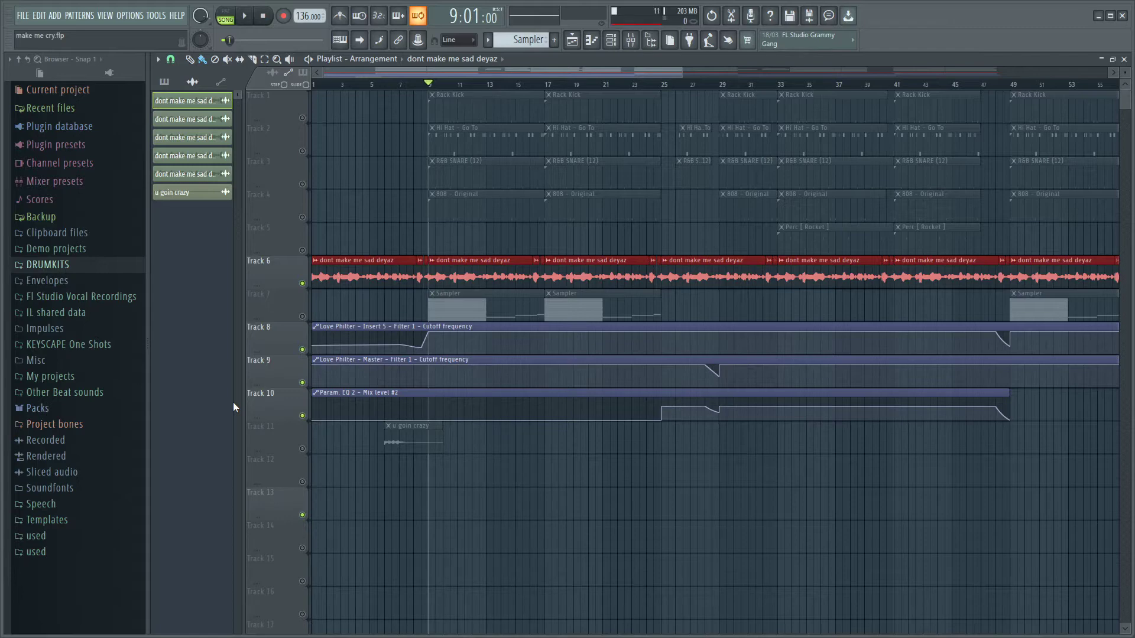
{"action": "scroll", "coordinate": [234, 404], "scroll_direction": "up", "scroll_amount": 2}
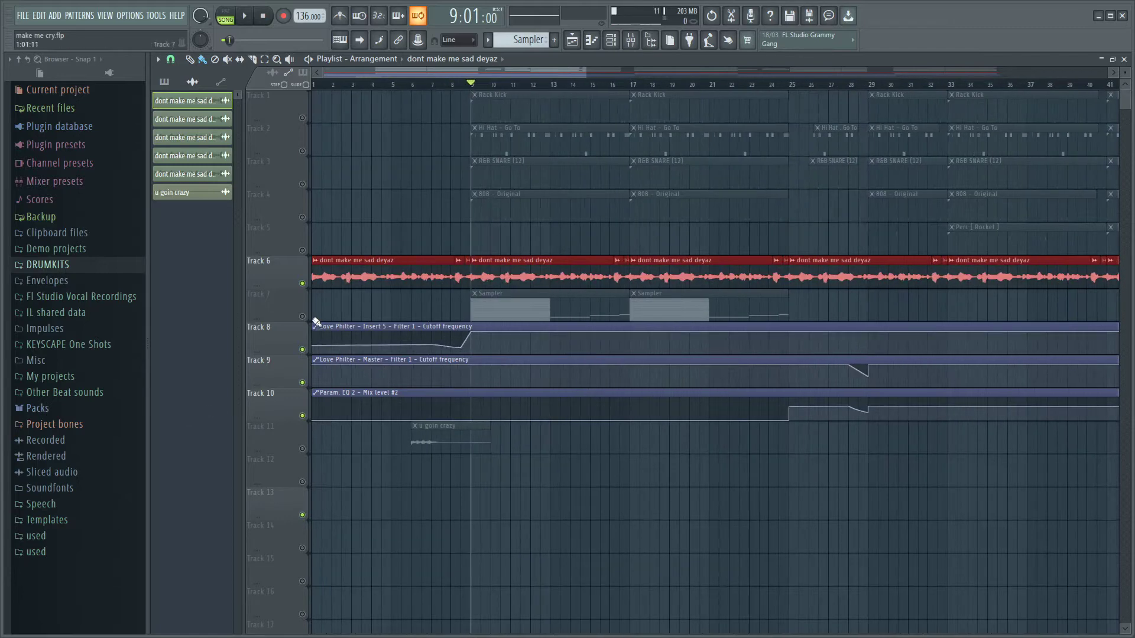
{"action": "left_click", "coordinate": [302, 183]}
{"action": "scroll", "coordinate": [461, 239], "scroll_direction": "up", "scroll_amount": 4}
{"action": "scroll", "coordinate": [519, 249], "scroll_direction": "down", "scroll_amount": 5}
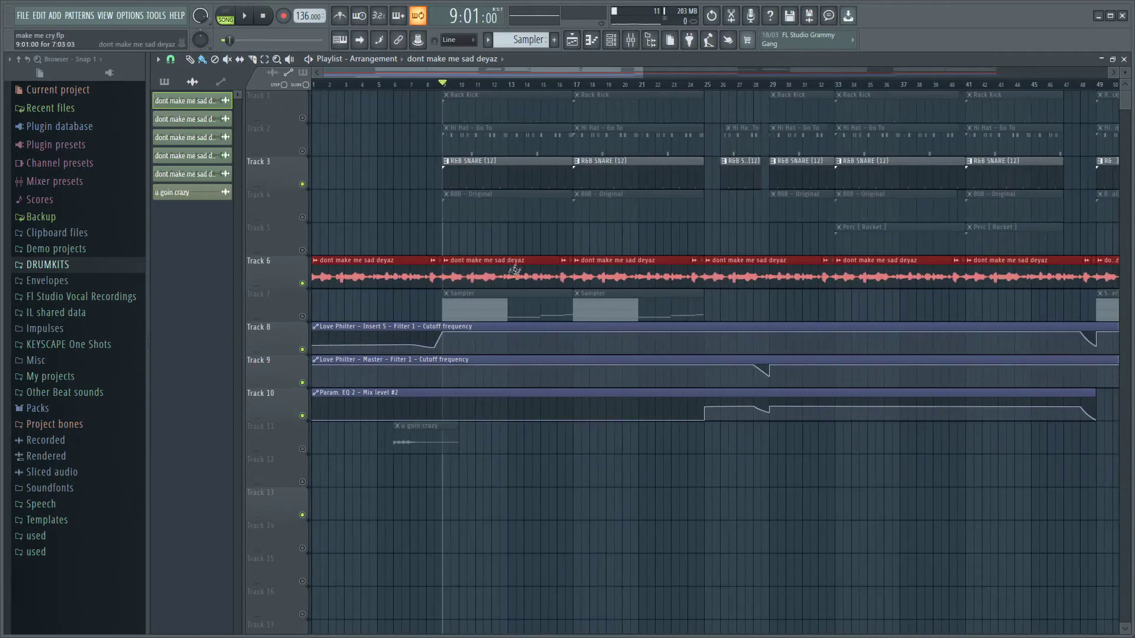
{"action": "scroll", "coordinate": [513, 269], "scroll_direction": "up", "scroll_amount": 1}
{"action": "left_click", "coordinate": [303, 184]}
- Unmute Track 7 and open its first Sampler pattern, at bar 9, in the piano roll
{"action": "left_click", "coordinate": [303, 316]}
{"action": "scroll", "coordinate": [467, 312], "scroll_direction": "up", "scroll_amount": 3}
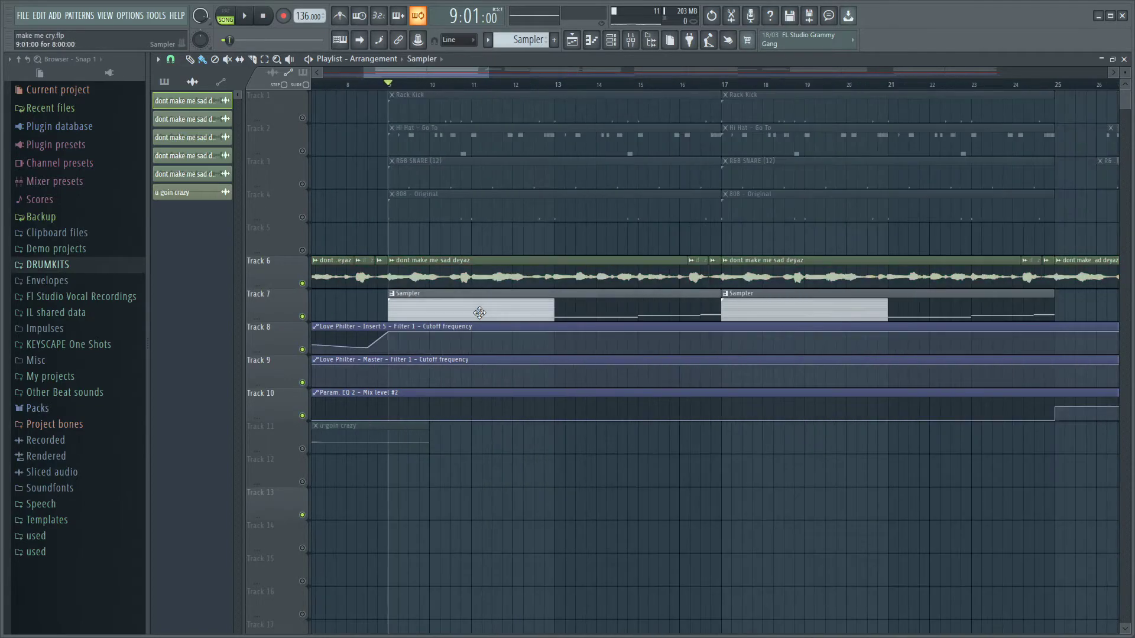
{"action": "double_click", "coordinate": [480, 313]}
{"action": "scroll", "coordinate": [481, 314], "scroll_direction": "down", "scroll_amount": 2}
{"action": "scroll", "coordinate": [481, 314], "scroll_direction": "down", "scroll_amount": 3}
{"action": "scroll", "coordinate": [487, 307], "scroll_direction": "down", "scroll_amount": 5}
- Show the ElectraX channel's notes in the piano roll and return to the playlist
{"action": "left_click", "coordinate": [460, 96]}
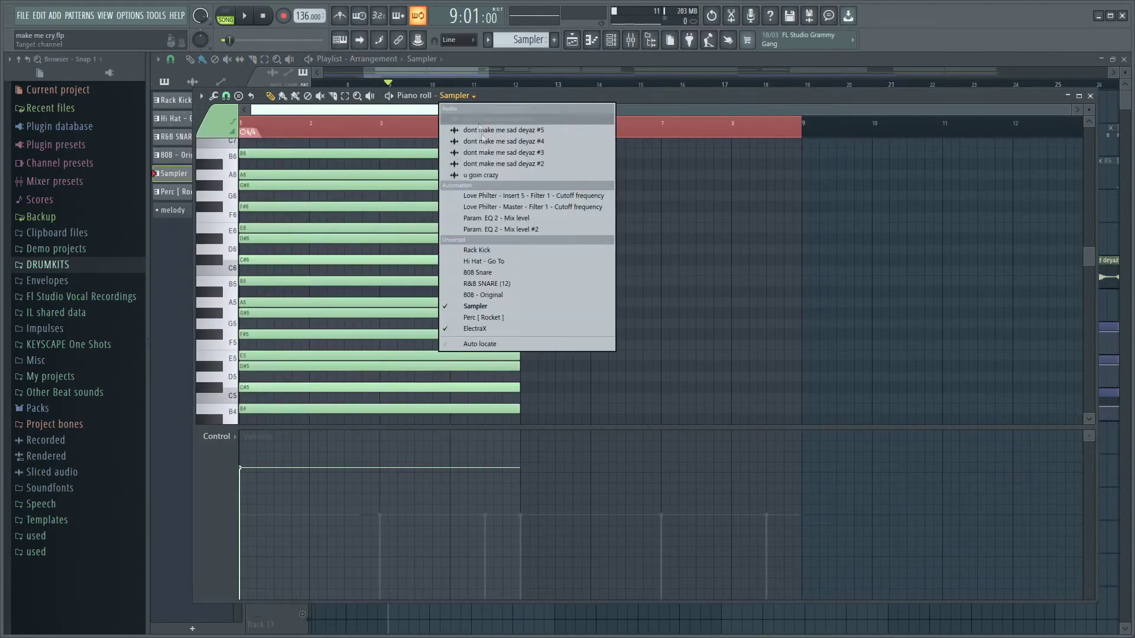
{"action": "left_click", "coordinate": [490, 329]}
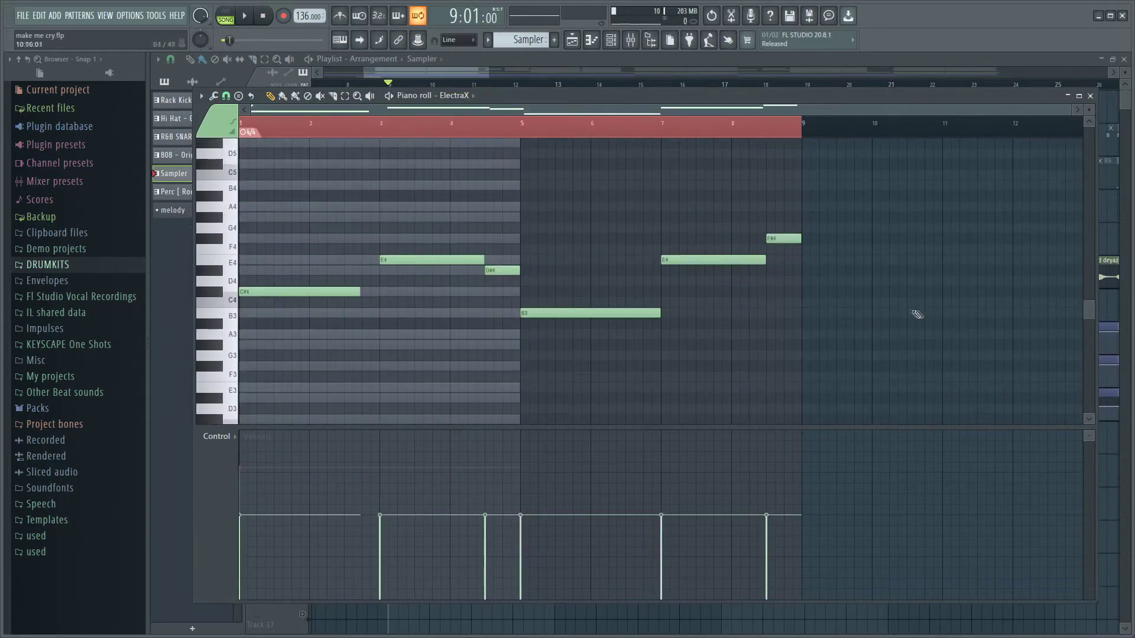
{"action": "left_click", "coordinate": [176, 276]}
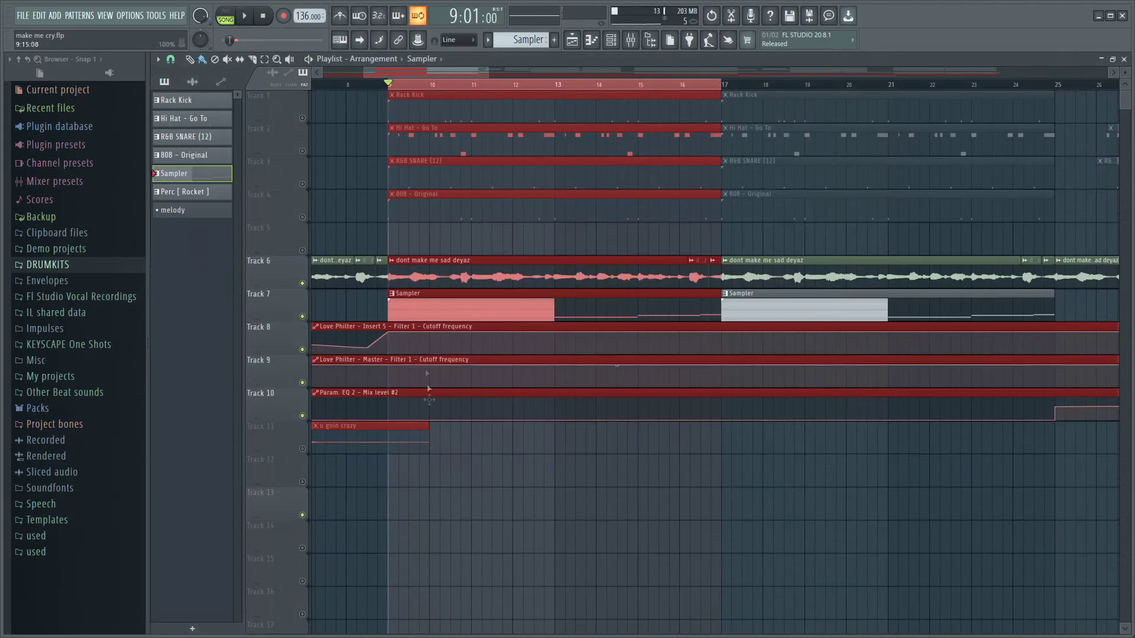
- Place a copy of the Sampler pattern on Track 12 starting at about bar 18
{"action": "scroll", "coordinate": [429, 400], "scroll_direction": "down", "scroll_amount": 3}
{"action": "left_click", "coordinate": [573, 472]}
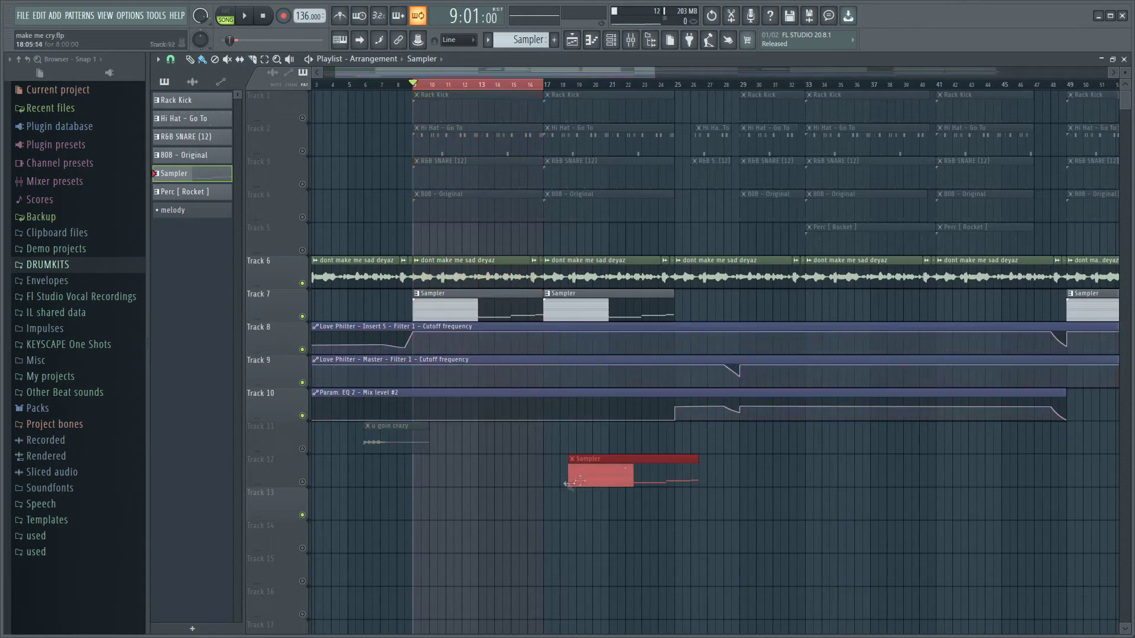
- Delete the Sampler copy from Track 12 and unmute Track 3
{"action": "right_click", "coordinate": [573, 473]}
{"action": "scroll", "coordinate": [417, 295], "scroll_direction": "up", "scroll_amount": 2}
{"action": "left_click", "coordinate": [302, 184]}
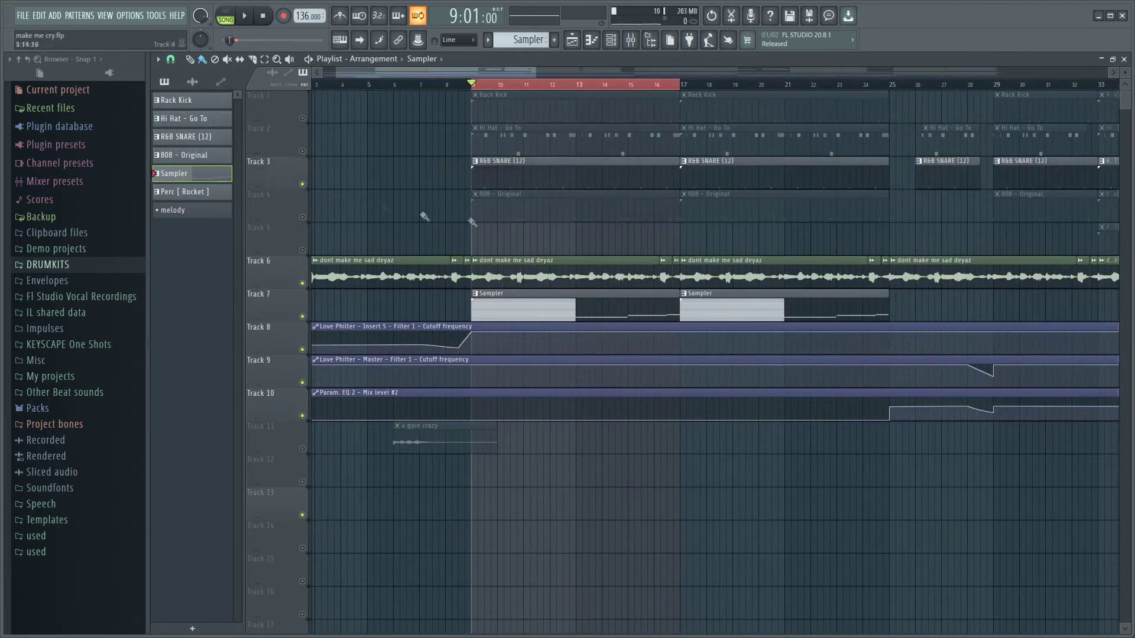
- Open the R&B SNARE (12) pattern at bar 9 in the piano roll and play it with the melody
{"action": "left_click", "coordinate": [571, 185]}
{"action": "double_click", "coordinate": [582, 180]}
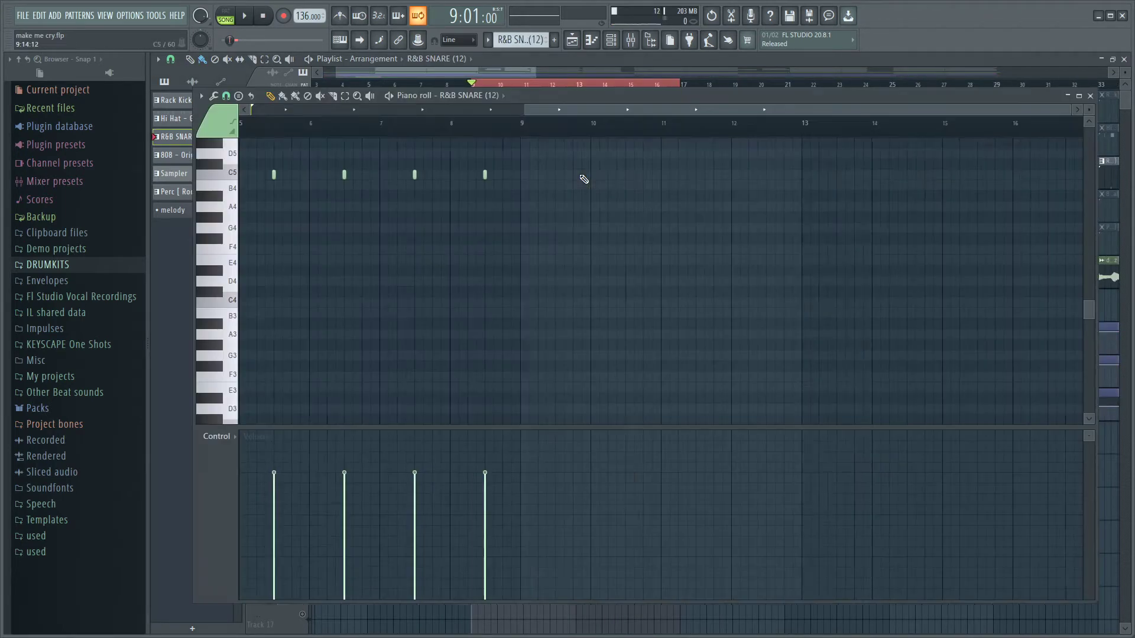
{"action": "scroll", "coordinate": [440, 305], "scroll_direction": "up", "scroll_amount": 3}
{"action": "key", "text": "space"}
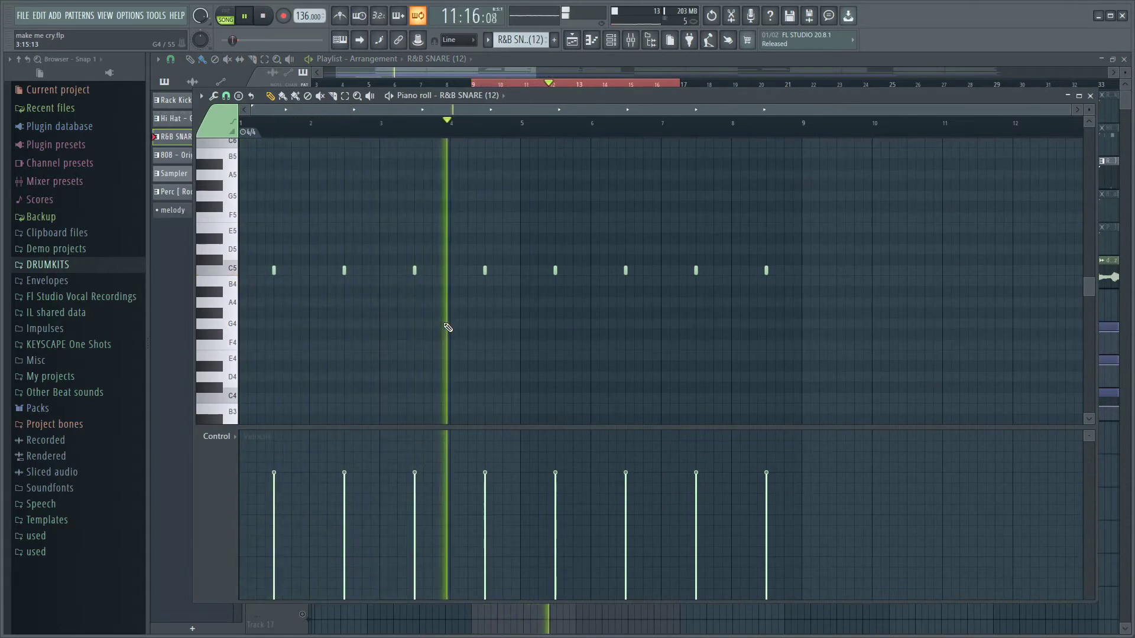
{"action": "key", "text": "space"}
- Show the snare's mixer track, Insert 6, and open its Fruity Reeverb 2 effect
{"action": "left_click", "coordinate": [617, 42]}
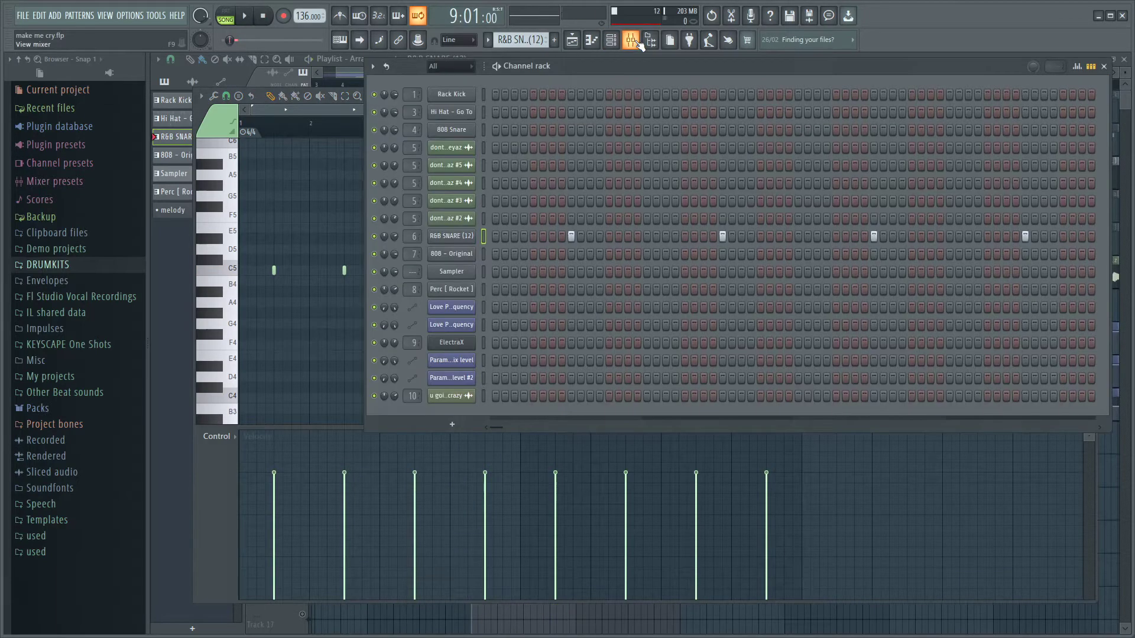
{"action": "left_click", "coordinate": [638, 44]}
{"action": "left_click", "coordinate": [347, 345]}
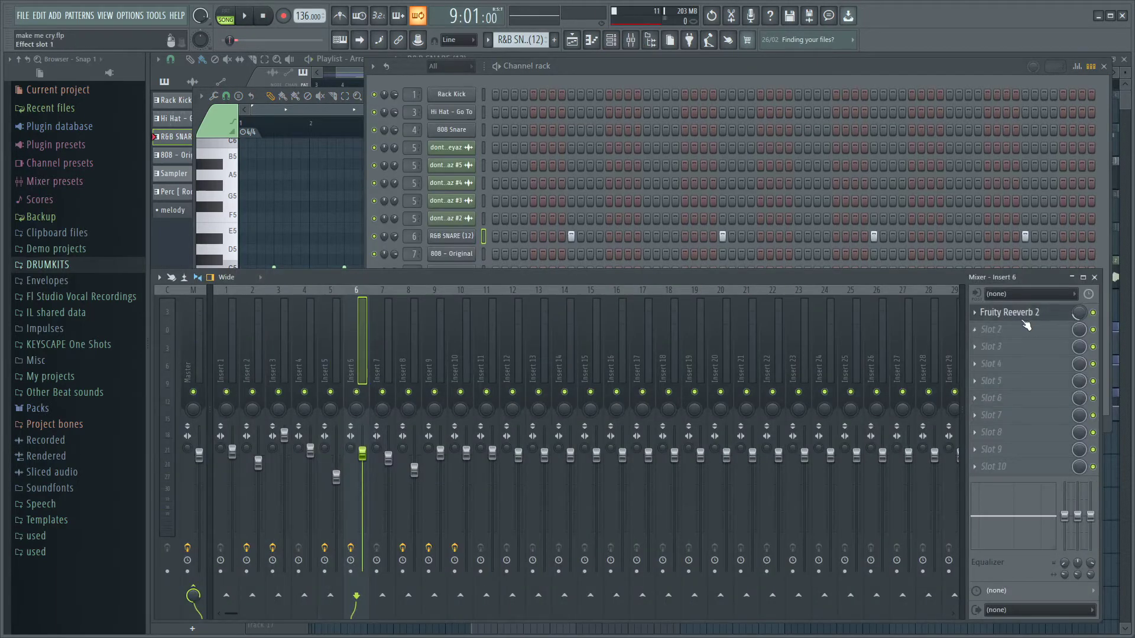
{"action": "left_click", "coordinate": [1048, 315]}
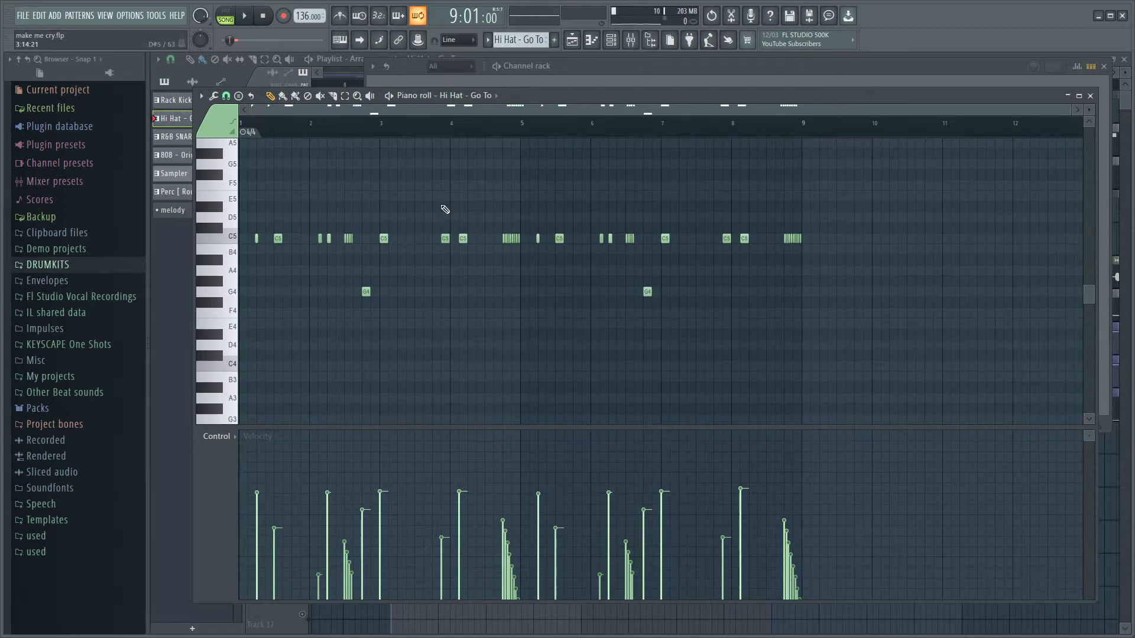
- Play the Hi Hat - Go To pattern and inspect its notes in the piano roll
{"action": "key", "text": "space"}
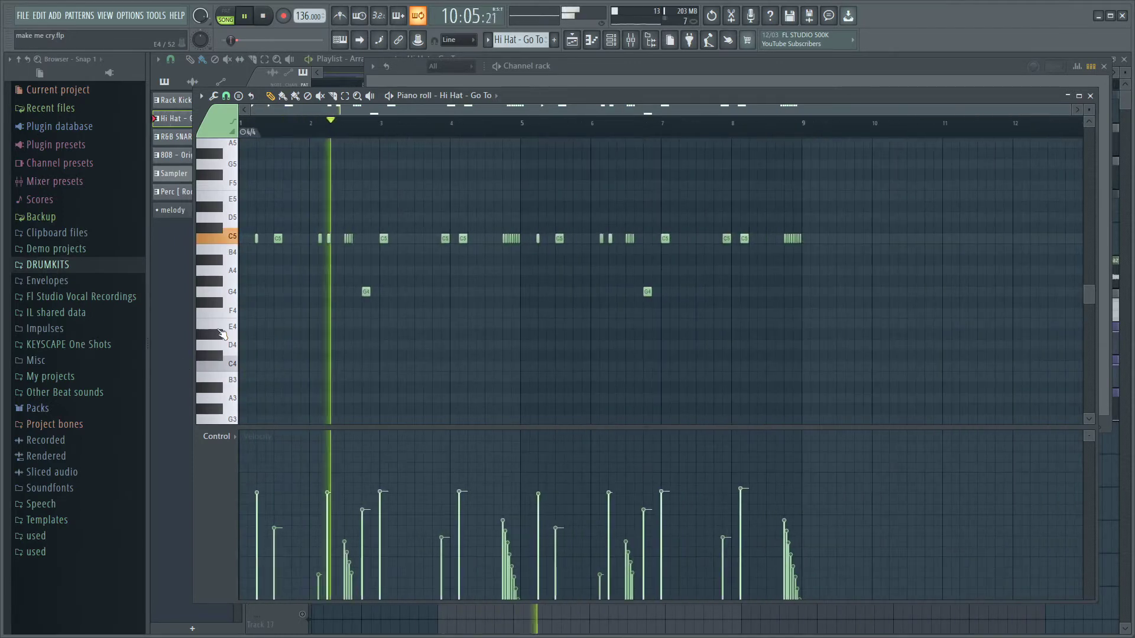
{"action": "scroll", "coordinate": [220, 335], "scroll_direction": "up", "scroll_amount": 3}
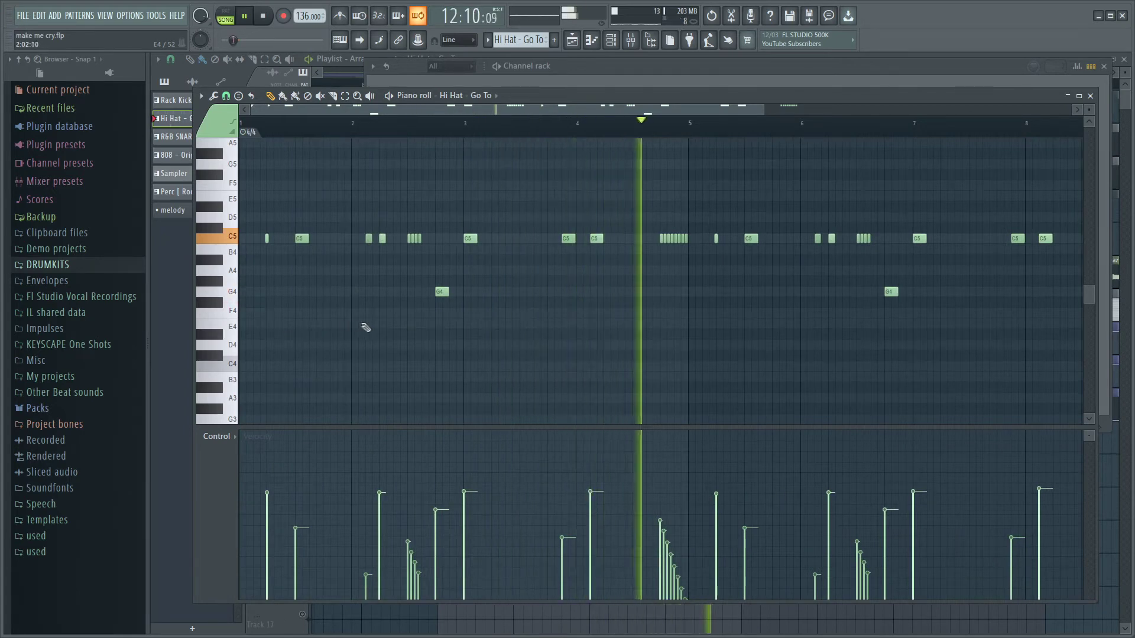
{"action": "scroll", "coordinate": [396, 330], "scroll_direction": "down", "scroll_amount": 2}
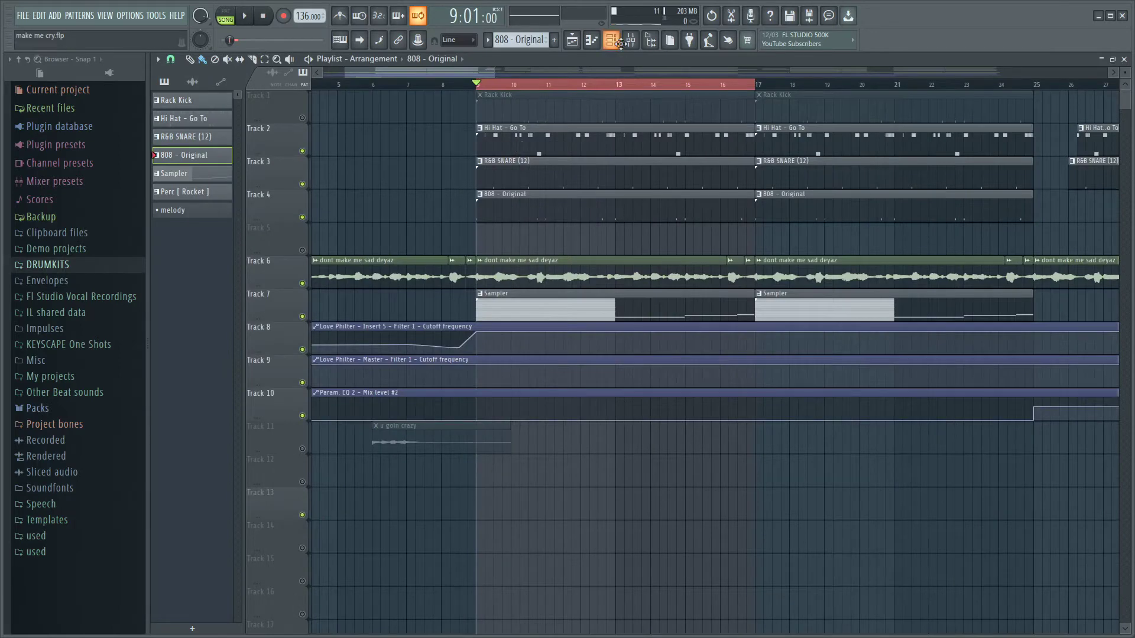
- Open the 808 - Original pattern on Track 4 in the piano roll, select all its notes and play it
{"action": "double_click", "coordinate": [546, 198]}
{"action": "scroll", "coordinate": [597, 362], "scroll_direction": "up", "scroll_amount": 2}
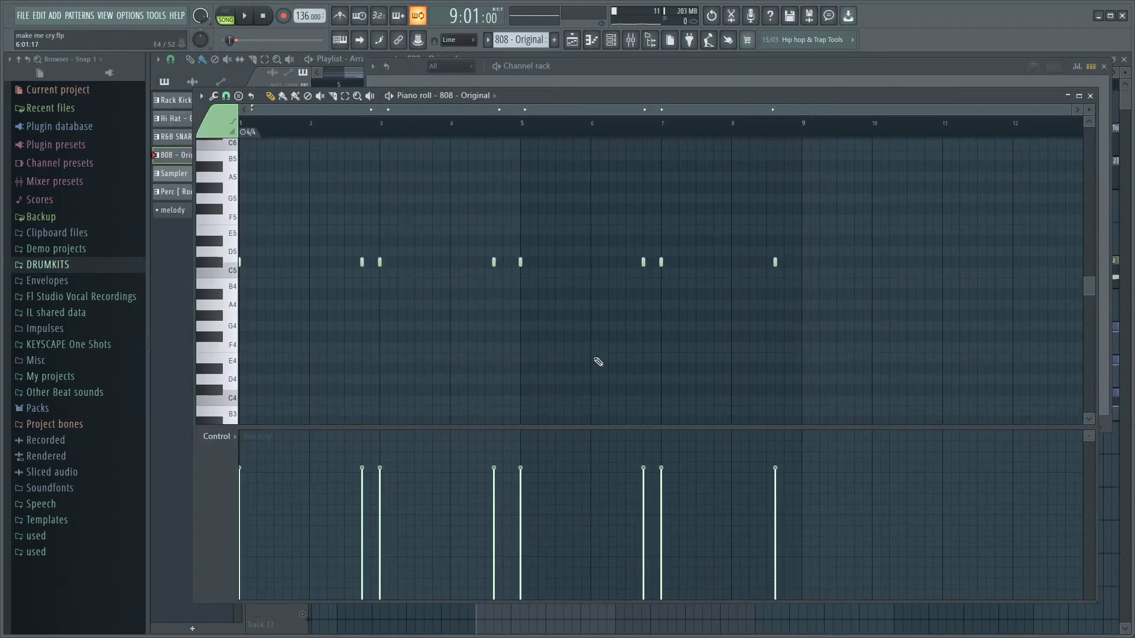
{"action": "scroll", "coordinate": [604, 371], "scroll_direction": "down", "scroll_amount": 2}
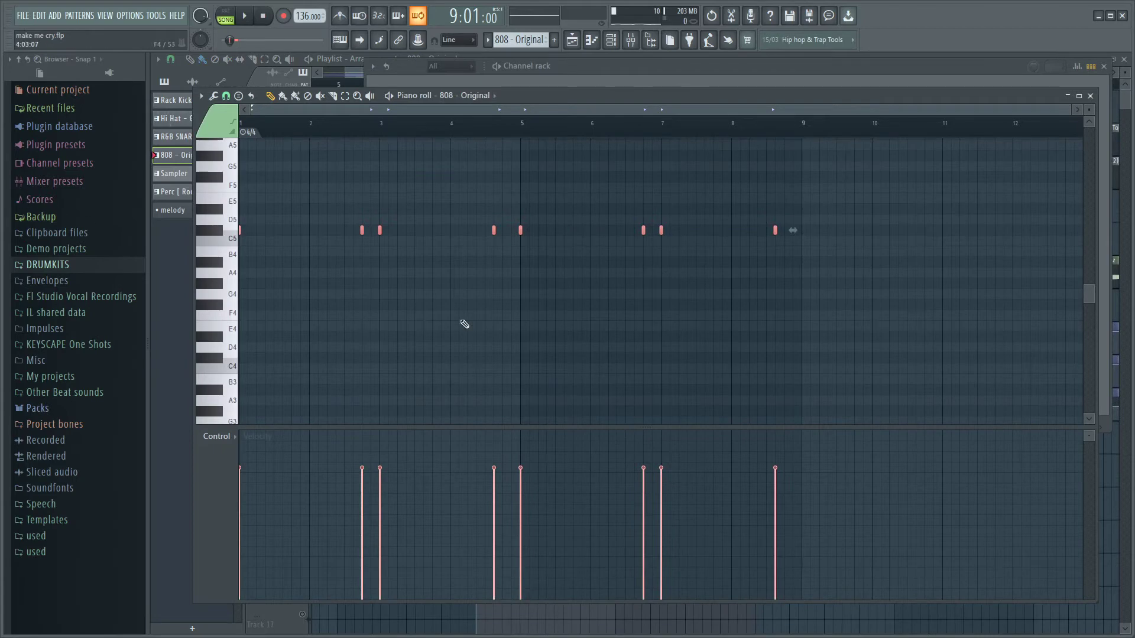
{"action": "scroll", "coordinate": [514, 306], "scroll_direction": "up", "scroll_amount": 3}
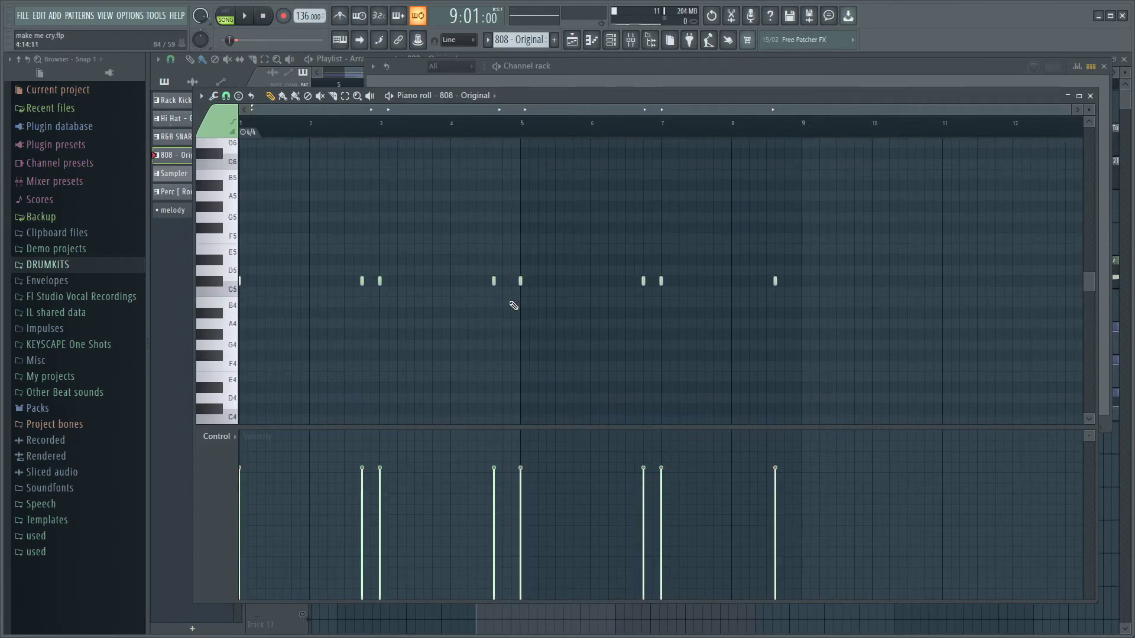
{"action": "left_click_drag", "start_coordinate": [1020, 351], "coordinate": [239, 244]}
{"action": "key", "text": "space"}
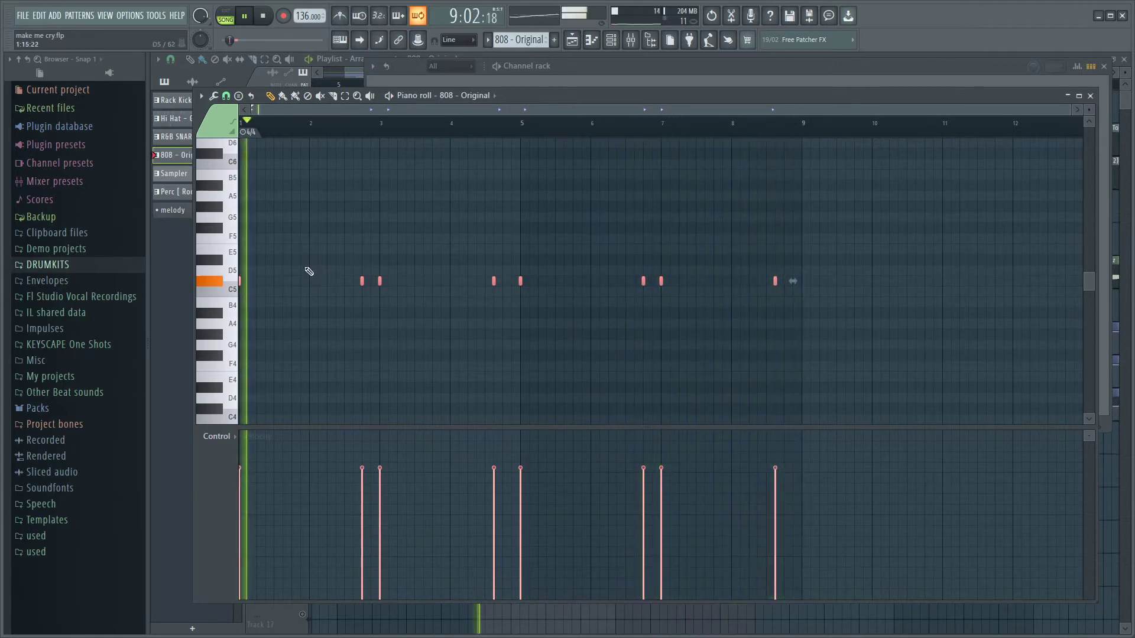
{"action": "key", "text": "space"}
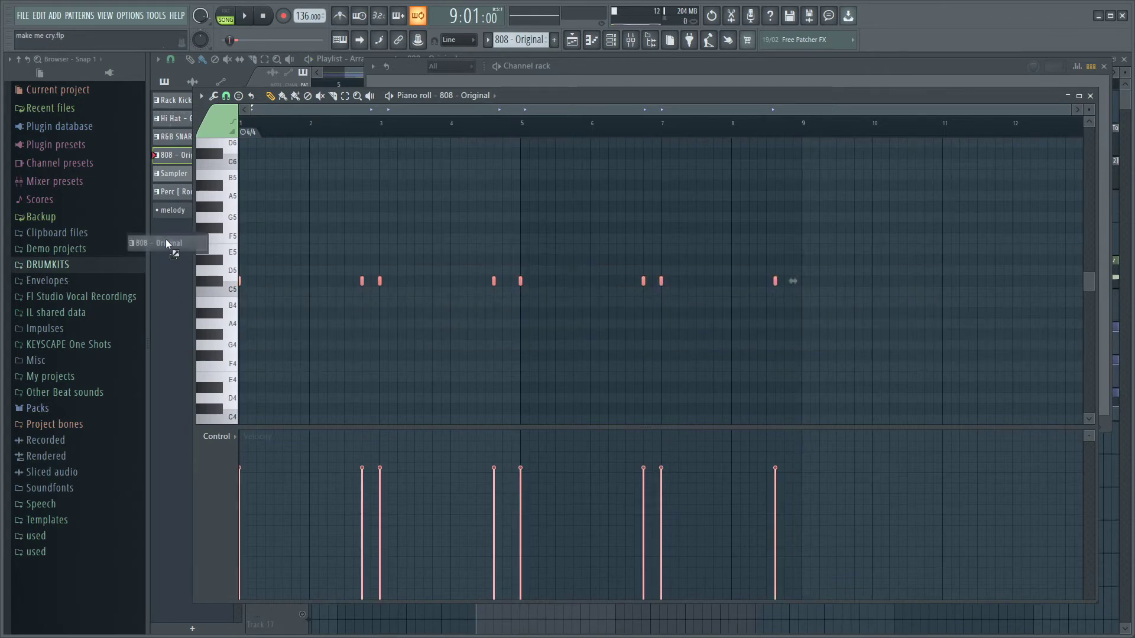
- Open the Rack Kick pattern on Track 1 in the piano roll and play it
{"action": "left_click", "coordinate": [173, 241]}
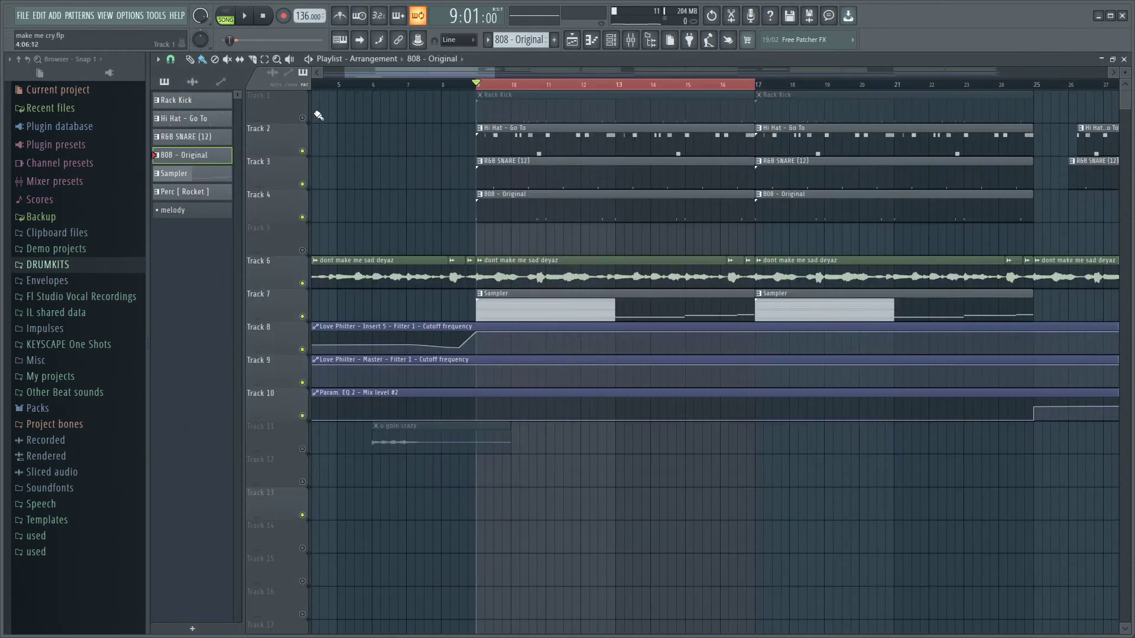
{"action": "double_click", "coordinate": [531, 109]}
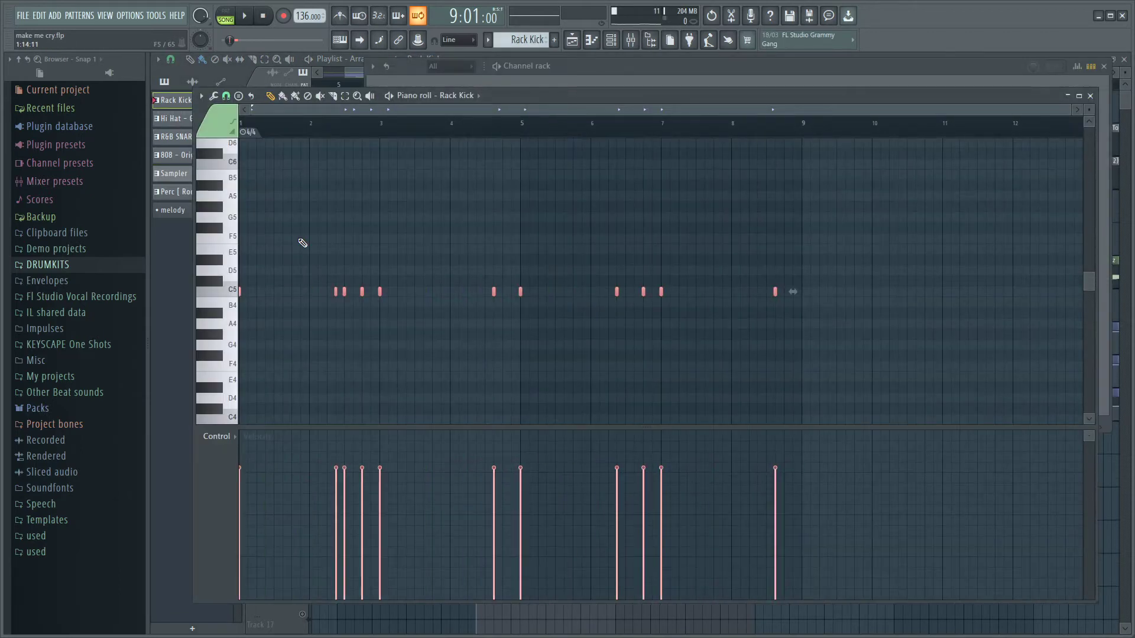
{"action": "key", "text": "space"}
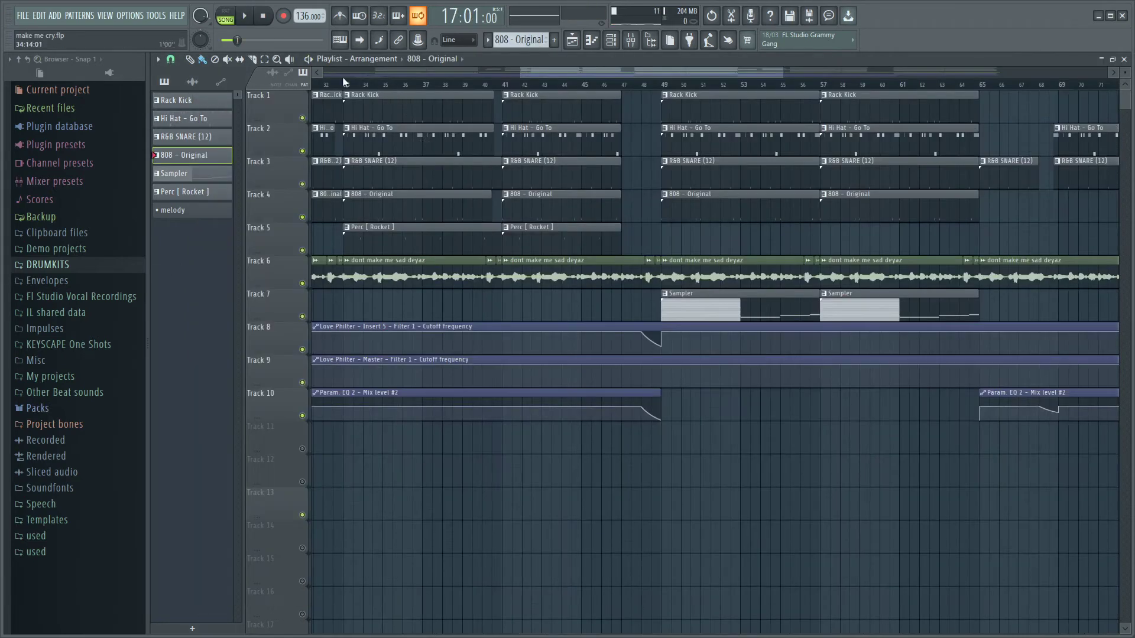
- Move the playhead to bar 33 and show the Perc [ Rocket ] pattern from its start in the piano roll
{"action": "right_click", "coordinate": [347, 94]}
{"action": "left_click", "coordinate": [347, 85]}
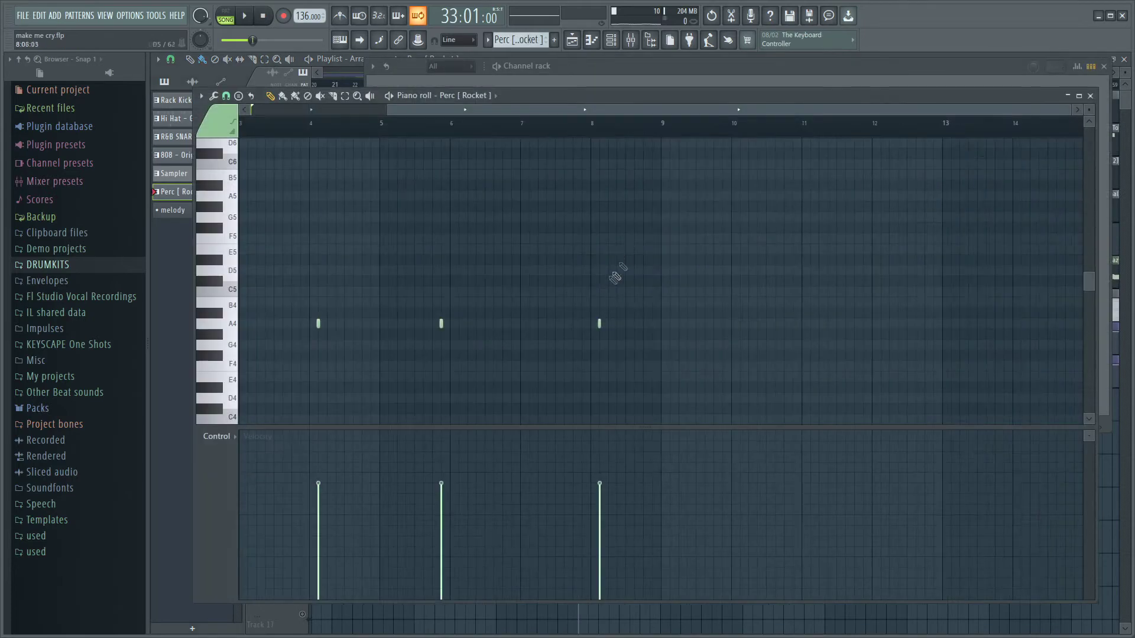
{"action": "scroll", "coordinate": [615, 274], "scroll_direction": "left", "scroll_amount": 3}
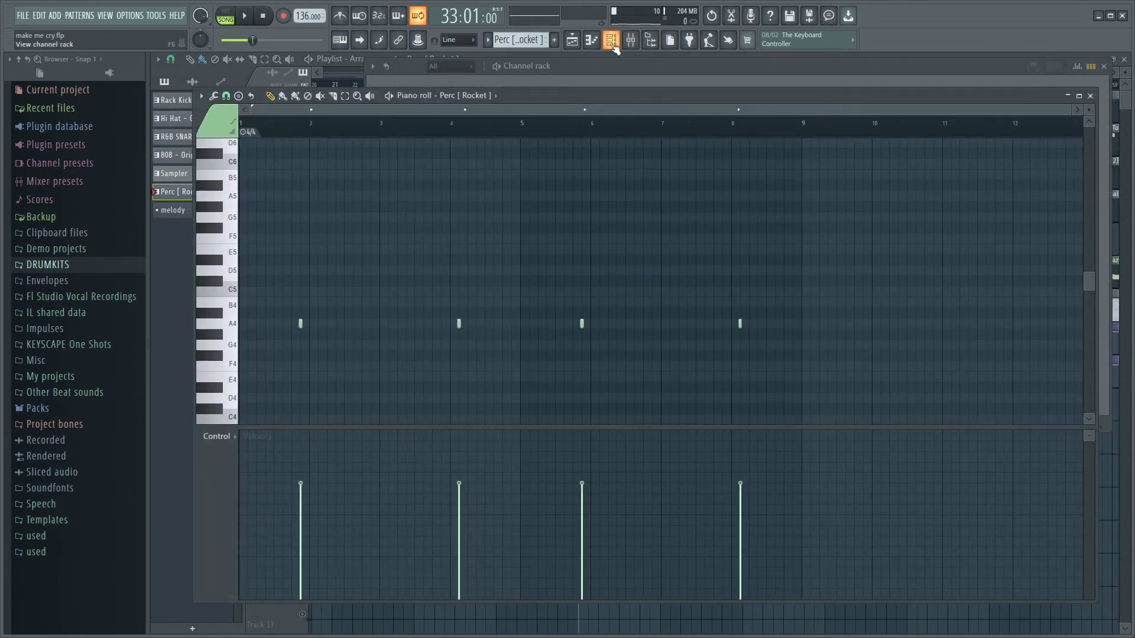
- Show the percussion's effects on mixer Insert 8, return to its piano roll and play the pattern
{"action": "left_click", "coordinate": [617, 44]}
{"action": "left_click", "coordinate": [630, 40]}
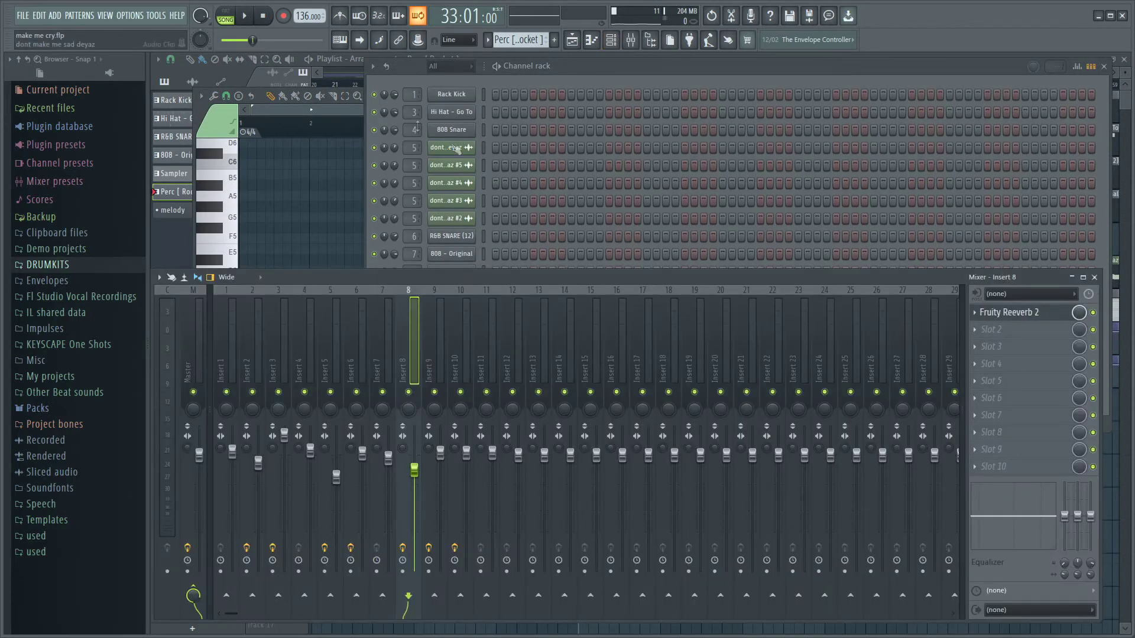
{"action": "left_click", "coordinate": [331, 115]}
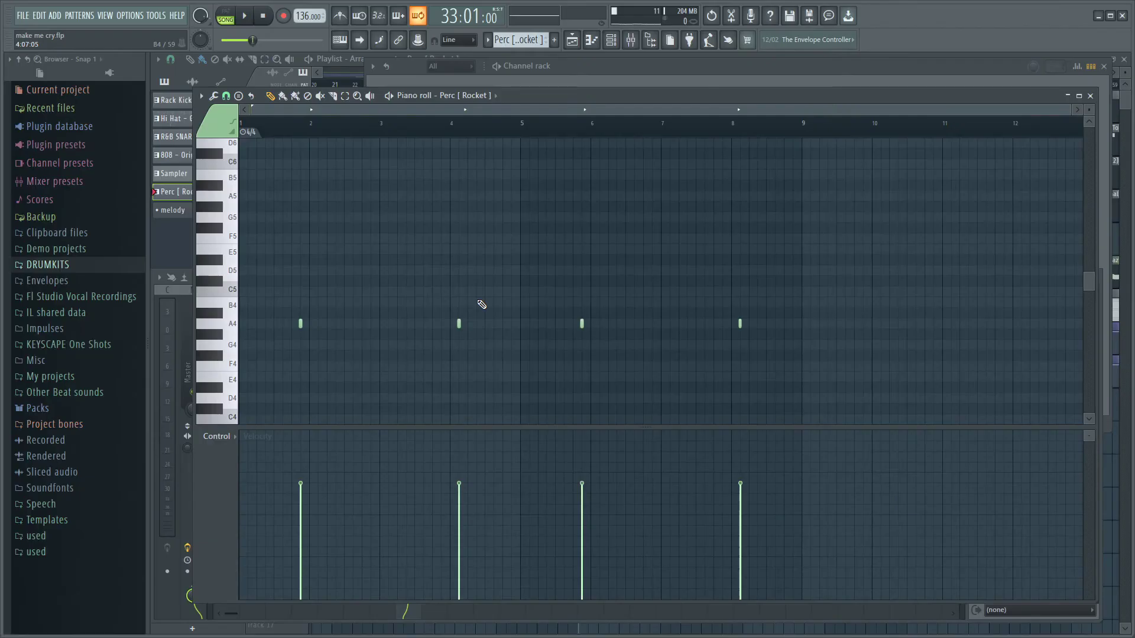
{"action": "key", "text": "space"}
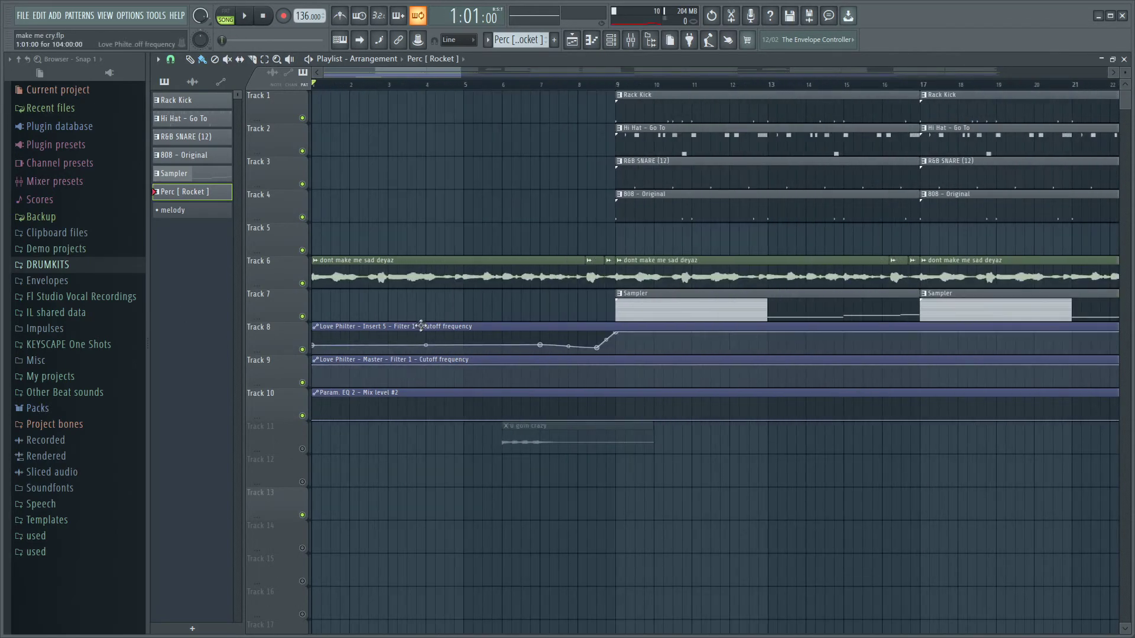
- Examine the Insert 5 filter cutoff automation on Track 8 before bar 9 and play the arrangement from bar 5
{"action": "scroll", "coordinate": [339, 350], "scroll_direction": "right", "scroll_amount": 2}
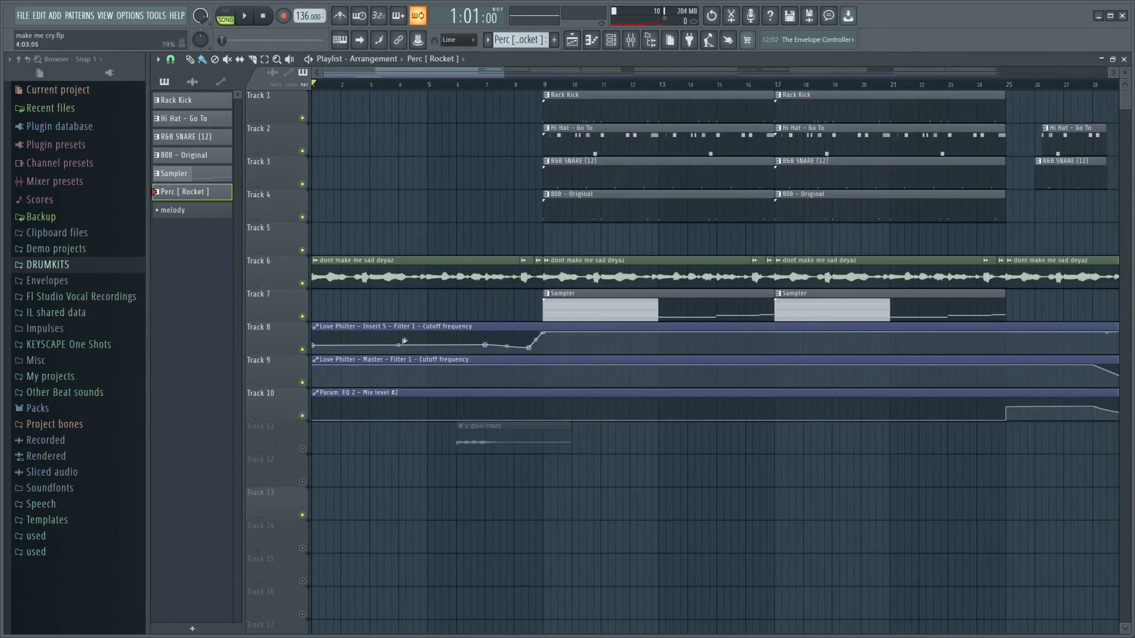
{"action": "scroll", "coordinate": [339, 349], "scroll_direction": "up", "scroll_amount": 3}
{"action": "scroll", "coordinate": [340, 350], "scroll_direction": "down", "scroll_amount": 2}
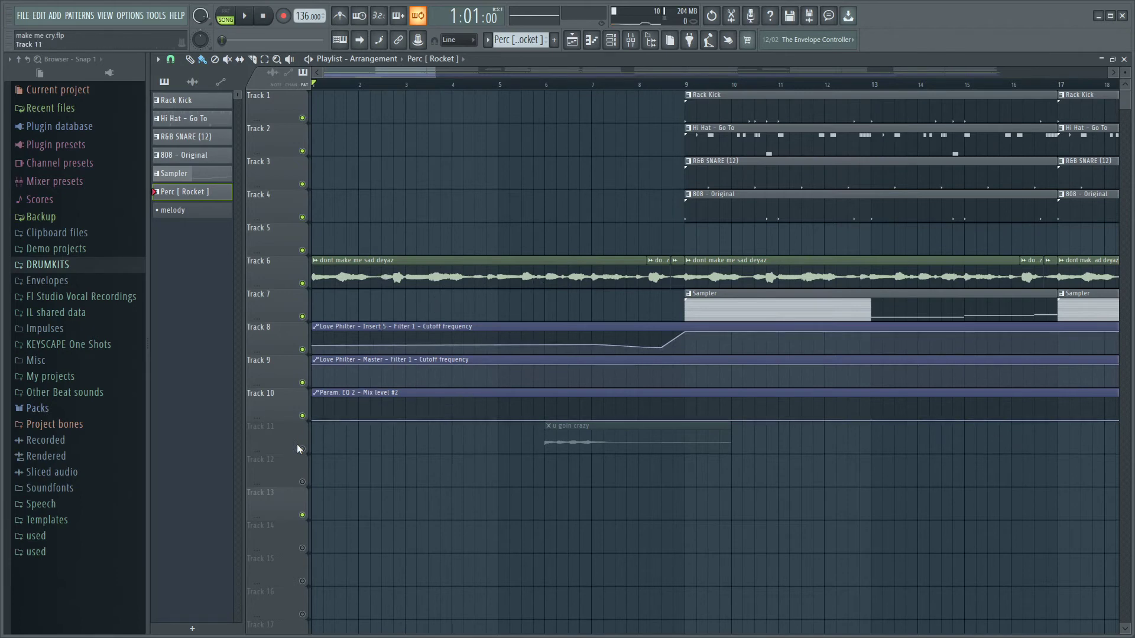
{"action": "scroll", "coordinate": [300, 449], "scroll_direction": "down", "scroll_amount": 1}
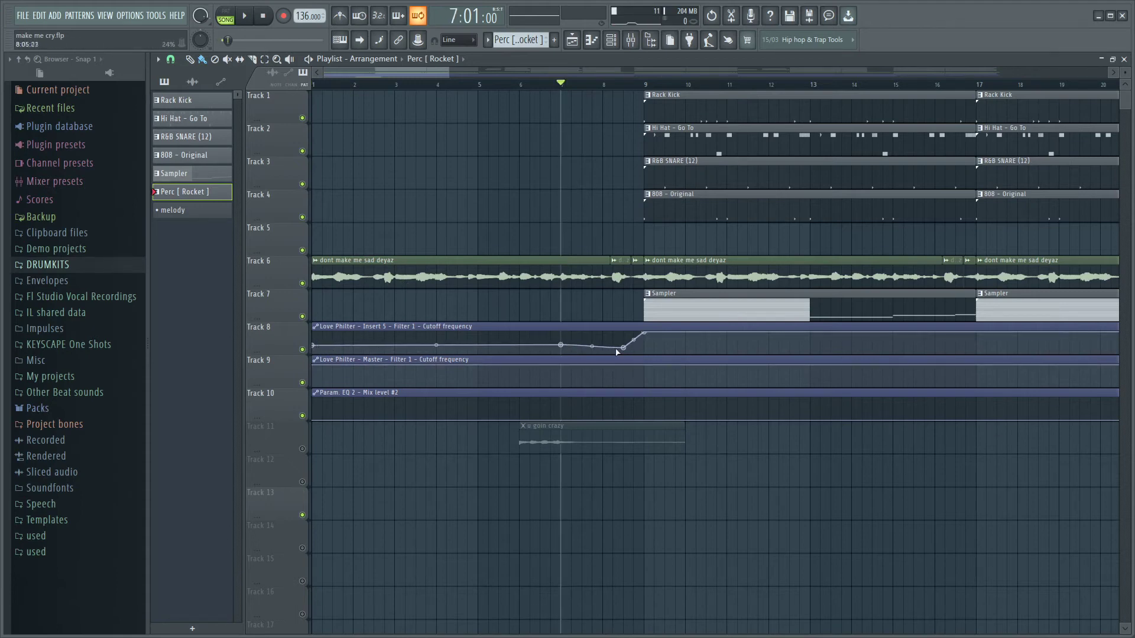
{"action": "left_click_drag", "start_coordinate": [572, 85], "coordinate": [499, 85]}
{"action": "left_click", "coordinate": [477, 85]}
{"action": "key", "text": "space"}
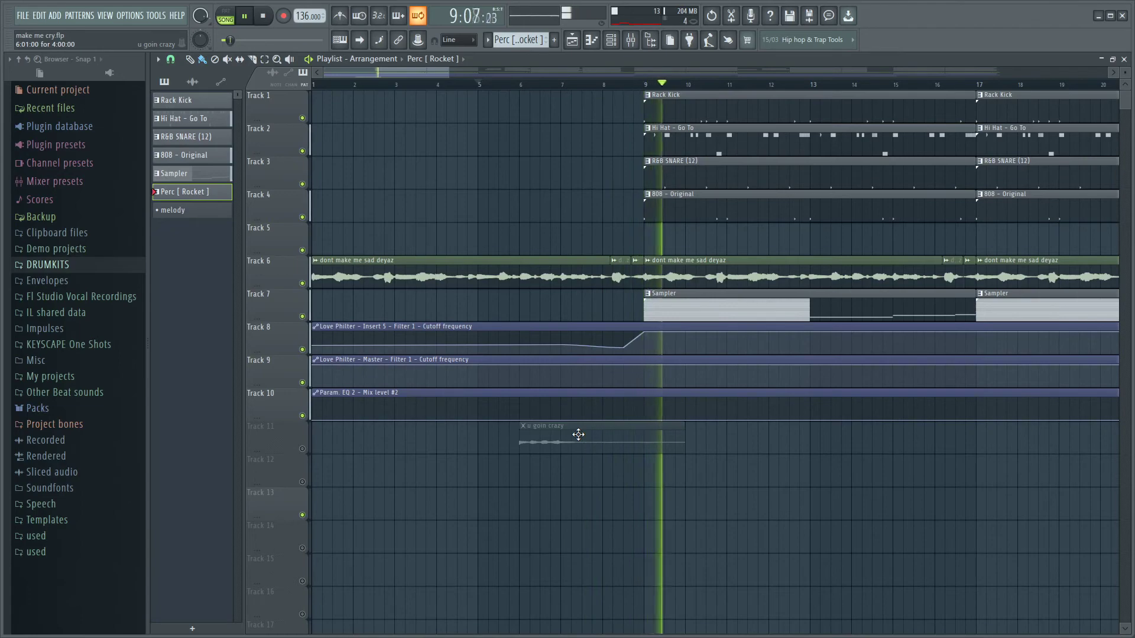
{"action": "key", "text": "space"}
- Select the playlist time range from bar 9 to bar 25, followed by the range from bar 25 to bar 49
{"action": "scroll", "coordinate": [616, 425], "scroll_direction": "down", "scroll_amount": 5}
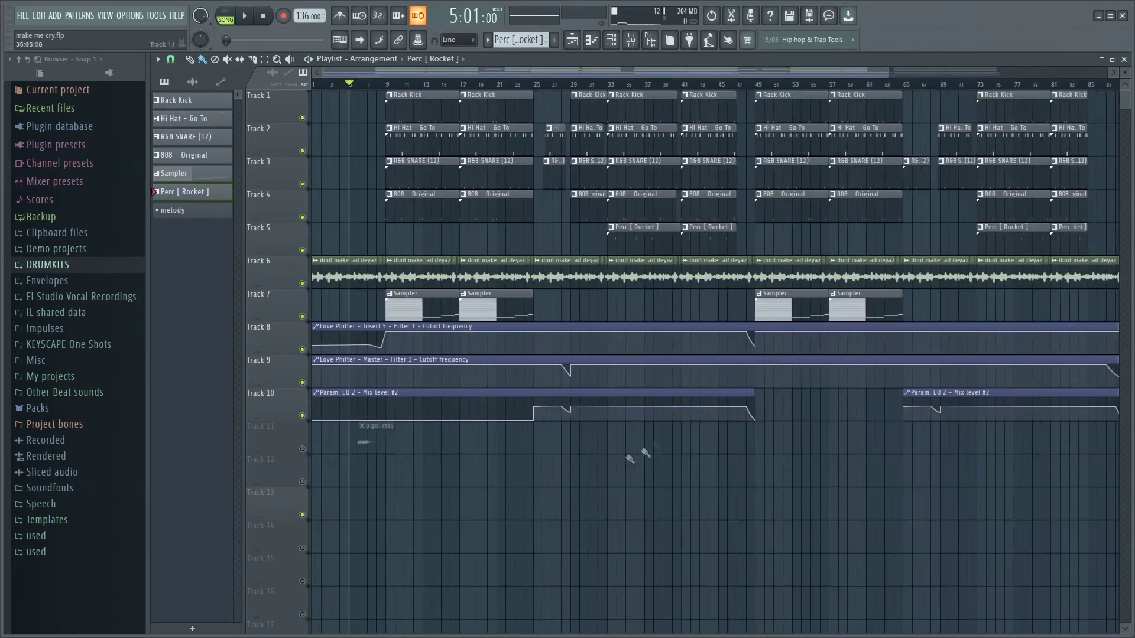
{"action": "scroll", "coordinate": [656, 444], "scroll_direction": "up", "scroll_amount": 1}
{"action": "left_click_drag", "start_coordinate": [507, 87], "coordinate": [406, 89]}
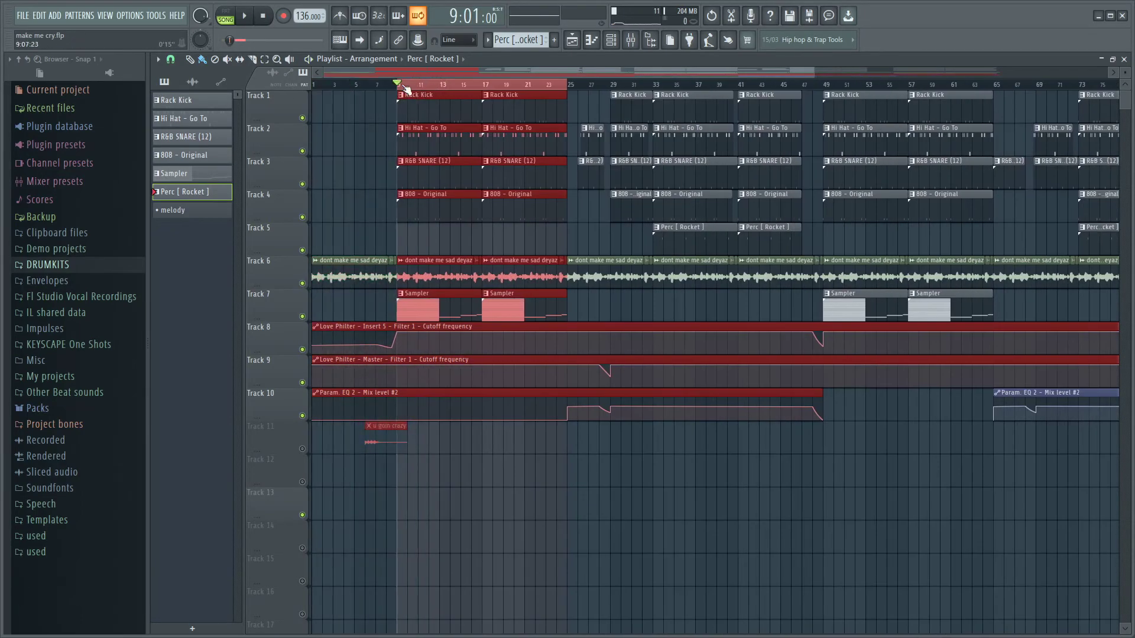
{"action": "left_click_drag", "start_coordinate": [567, 85], "coordinate": [828, 119]}
- Examine how the drum, percussion and melody clips are arranged between bars 25 and 49
{"action": "scroll", "coordinate": [588, 504], "scroll_direction": "up", "scroll_amount": 4}
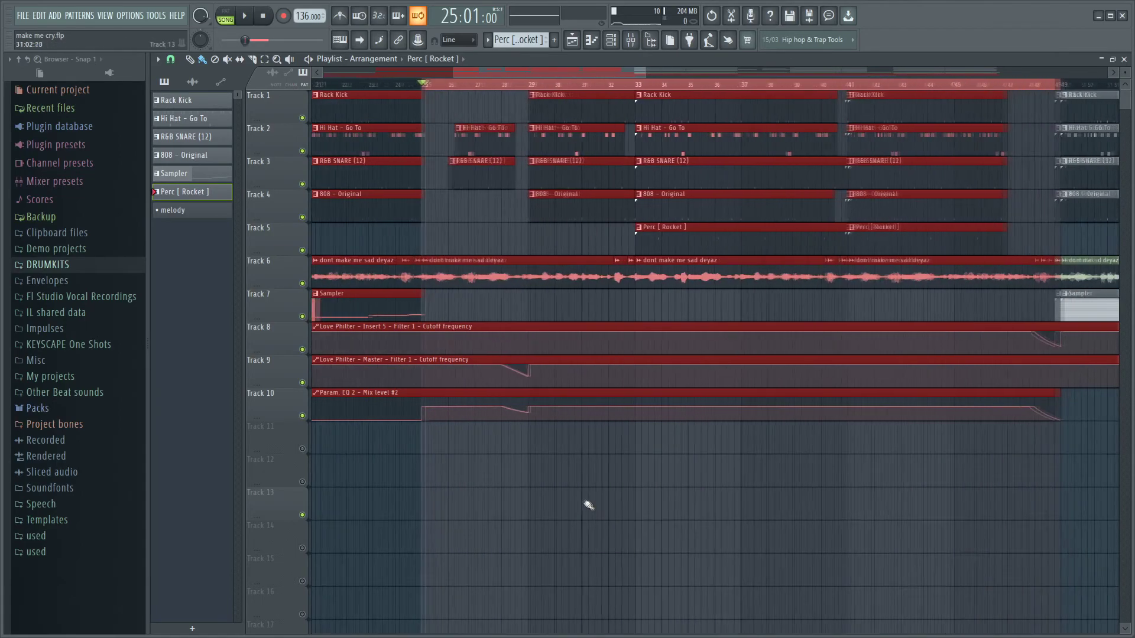
{"action": "scroll", "coordinate": [583, 436], "scroll_direction": "down", "scroll_amount": 8}
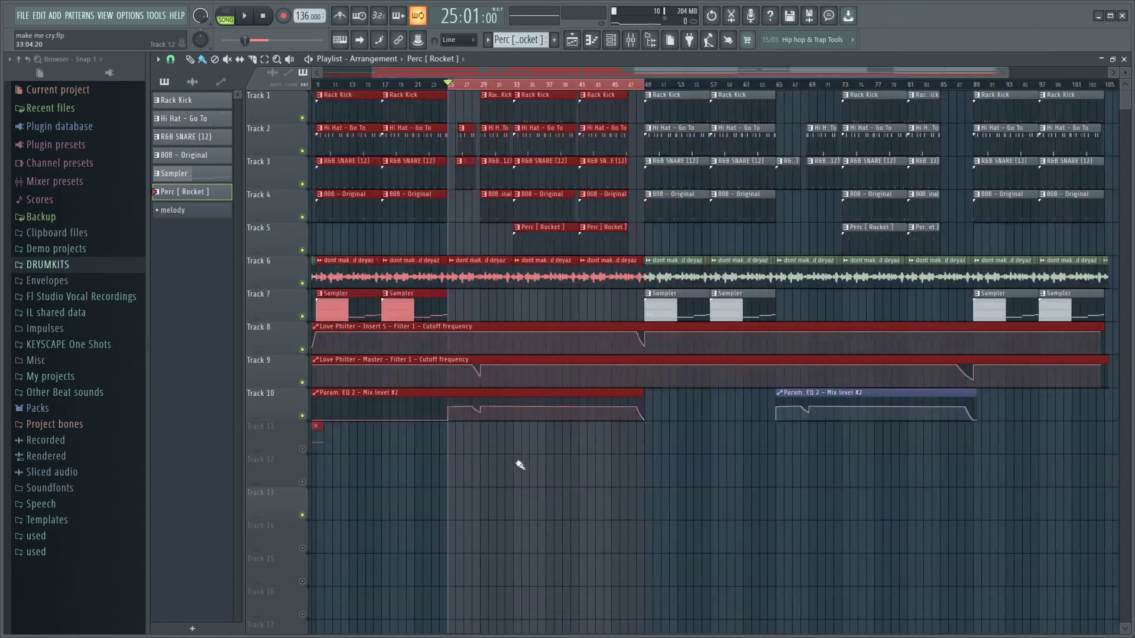
{"action": "scroll", "coordinate": [572, 507], "scroll_direction": "up", "scroll_amount": 3}
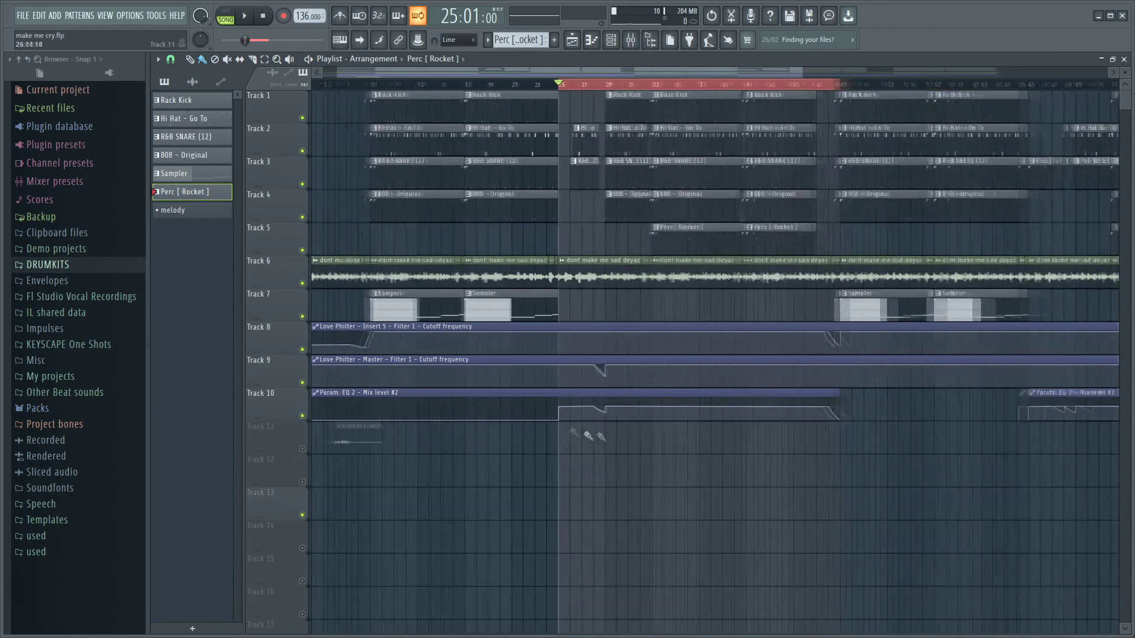
{"action": "scroll", "coordinate": [458, 468], "scroll_direction": "up", "scroll_amount": 8}
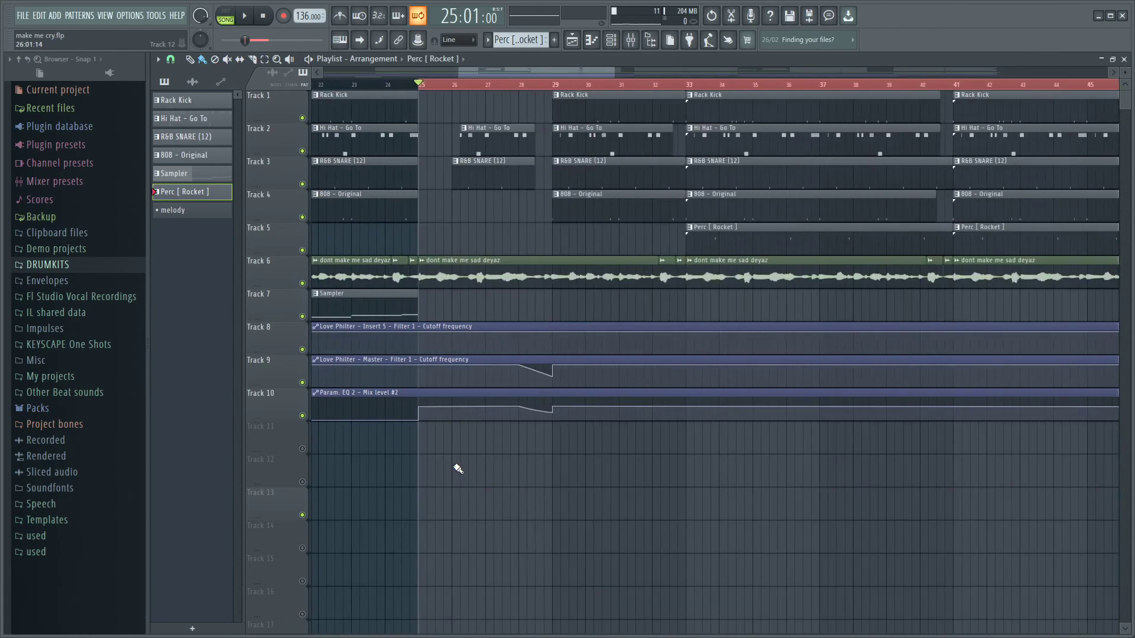
{"action": "scroll", "coordinate": [532, 309], "scroll_direction": "down", "scroll_amount": 1}
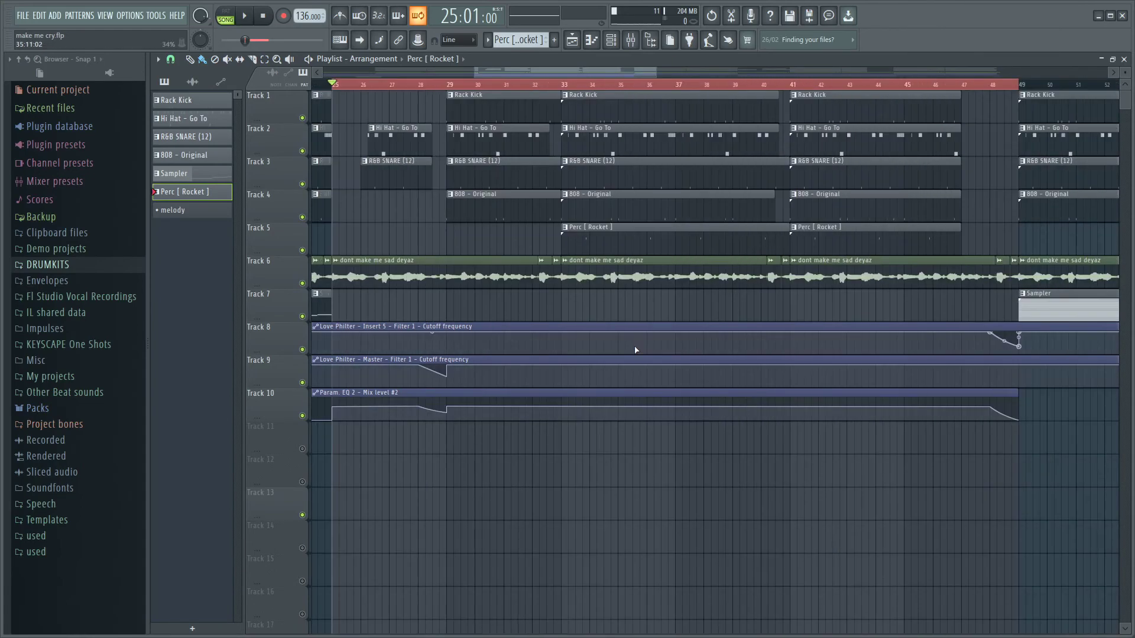
{"action": "scroll", "coordinate": [496, 380], "scroll_direction": "down", "scroll_amount": 4}
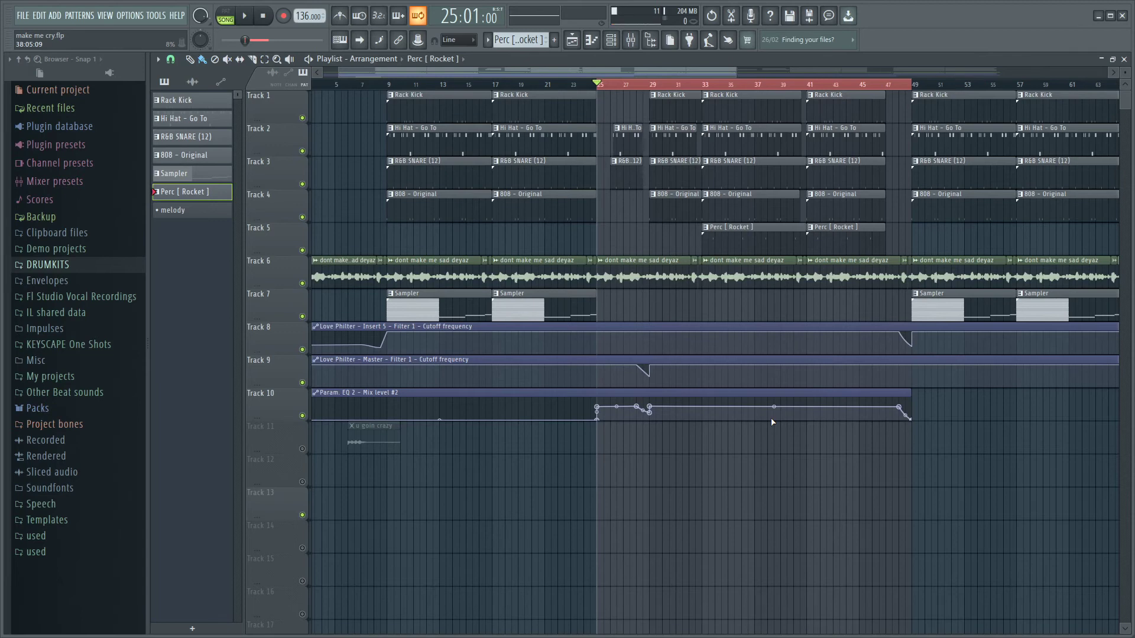
- Examine the Master filter cutoff and EQ mix level automation before bar 29 on Tracks 9 and 10, and move the playhead to bar 27
{"action": "scroll", "coordinate": [650, 432], "scroll_direction": "up", "scroll_amount": 5}
{"action": "scroll", "coordinate": [520, 237], "scroll_direction": "down", "scroll_amount": 4}
{"action": "scroll", "coordinate": [354, 408], "scroll_direction": "up", "scroll_amount": 3}
{"action": "scroll", "coordinate": [378, 404], "scroll_direction": "up", "scroll_amount": 2}
{"action": "scroll", "coordinate": [515, 390], "scroll_direction": "down", "scroll_amount": 5}
{"action": "scroll", "coordinate": [674, 382], "scroll_direction": "up", "scroll_amount": 6}
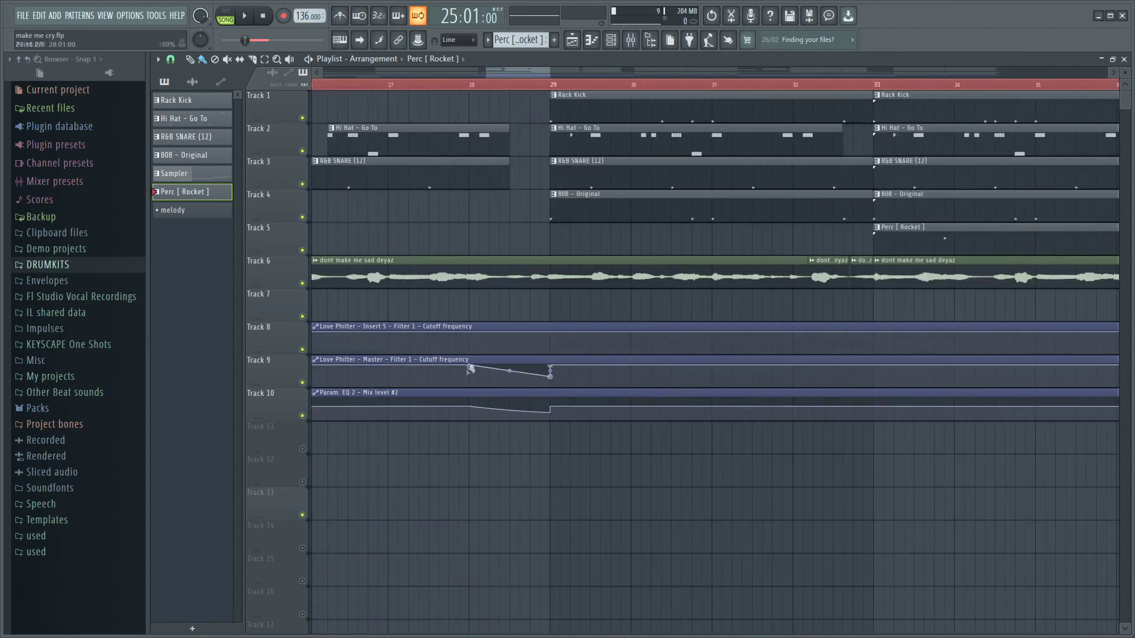
{"action": "scroll", "coordinate": [555, 377], "scroll_direction": "down", "scroll_amount": 2}
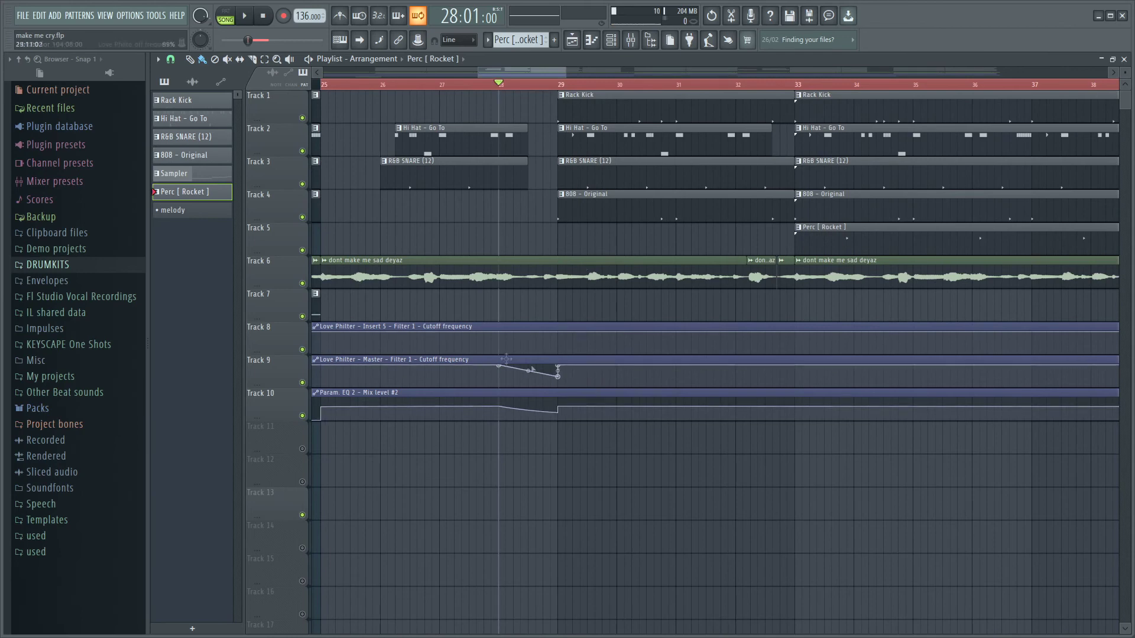
{"action": "left_click_drag", "start_coordinate": [507, 89], "coordinate": [444, 112]}
- Return the playhead to bar 1 and unmute the "u goin crazy" clip's Track 11, clearing the clip selection
{"action": "scroll", "coordinate": [630, 88], "scroll_direction": "down", "scroll_amount": 6}
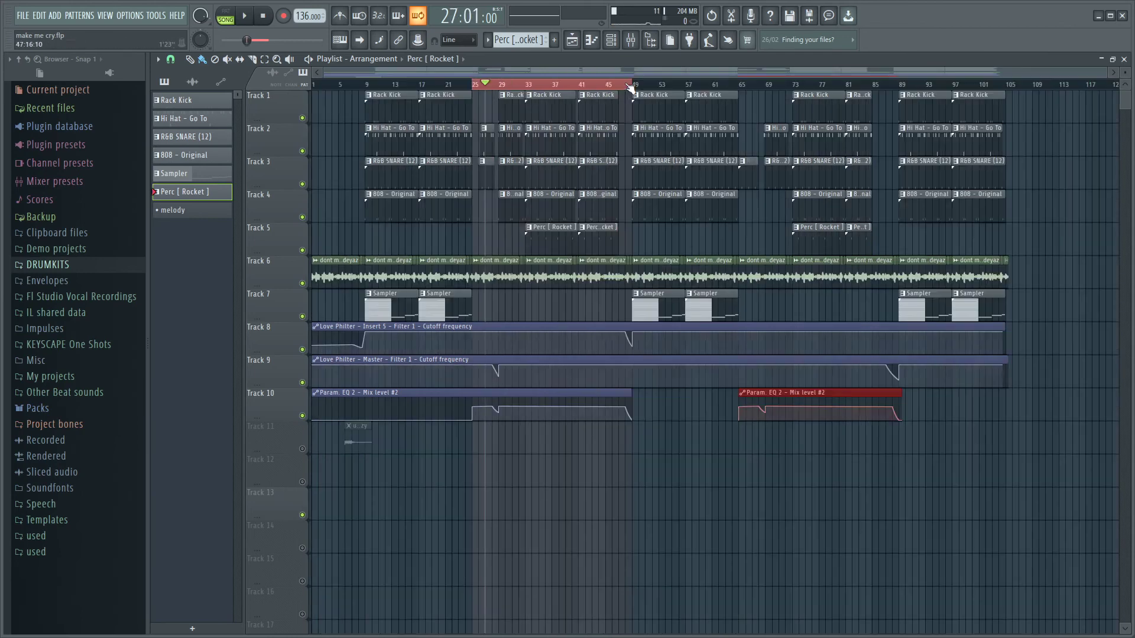
{"action": "left_click_drag", "start_coordinate": [630, 87], "coordinate": [314, 85]}
{"action": "left_click", "coordinate": [302, 449]}
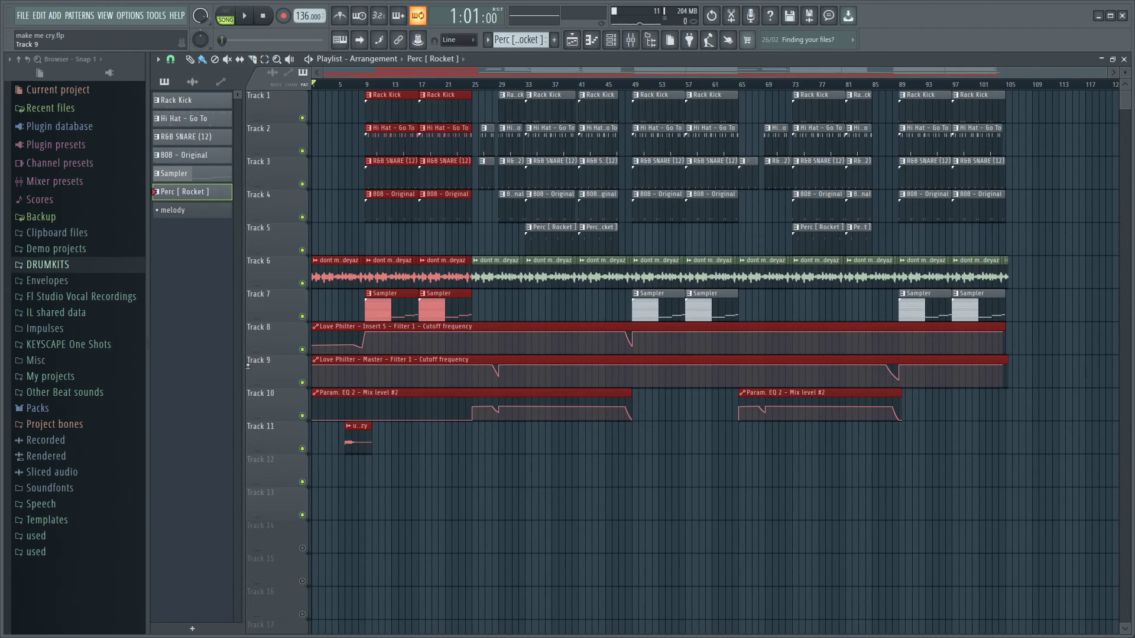
{"action": "left_click", "coordinate": [600, 509]}
{"action": "right_click", "coordinate": [599, 509]}
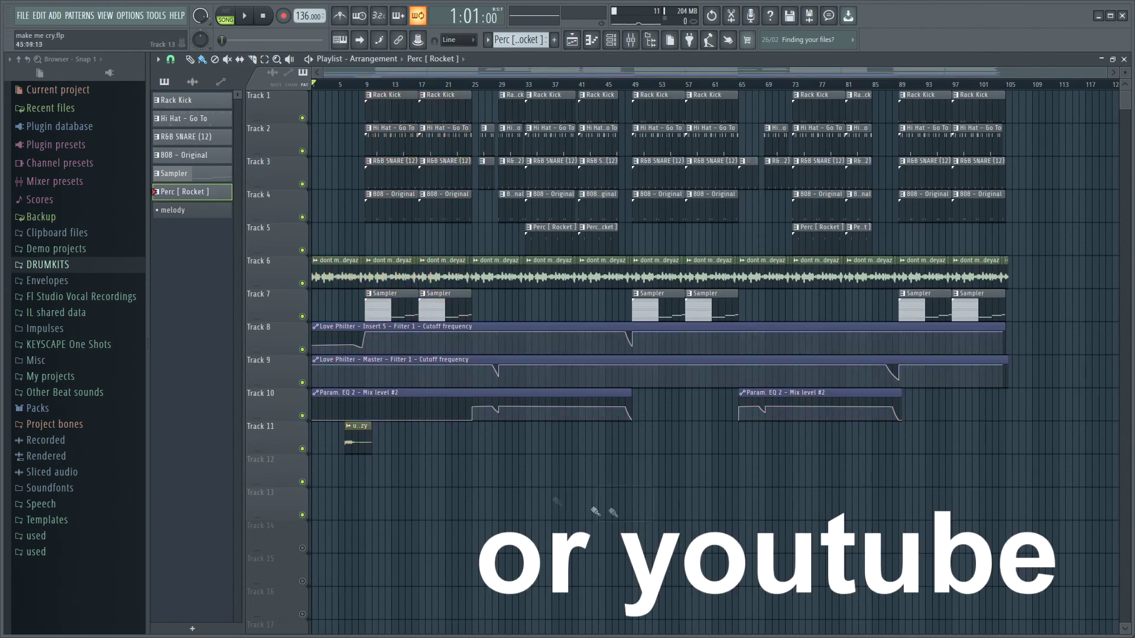